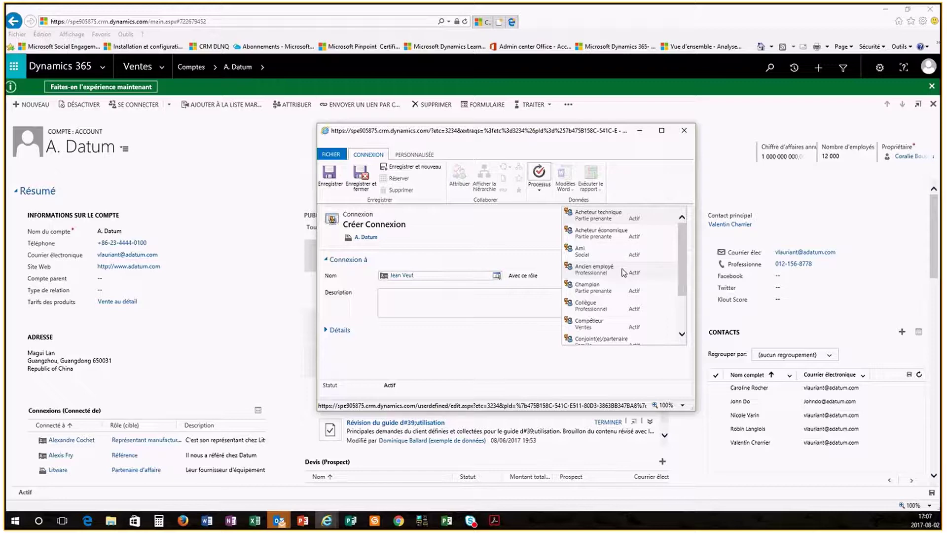
Set the new connection's role to Fournisseur autres, picked from the Tous les rôles de connexion view in the record lookup
left_click(623, 272)
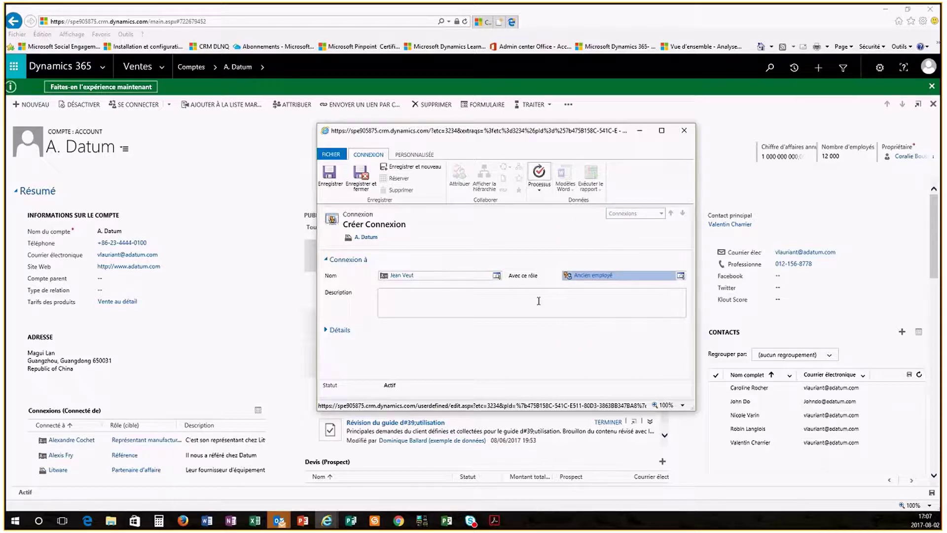
left_click(681, 276)
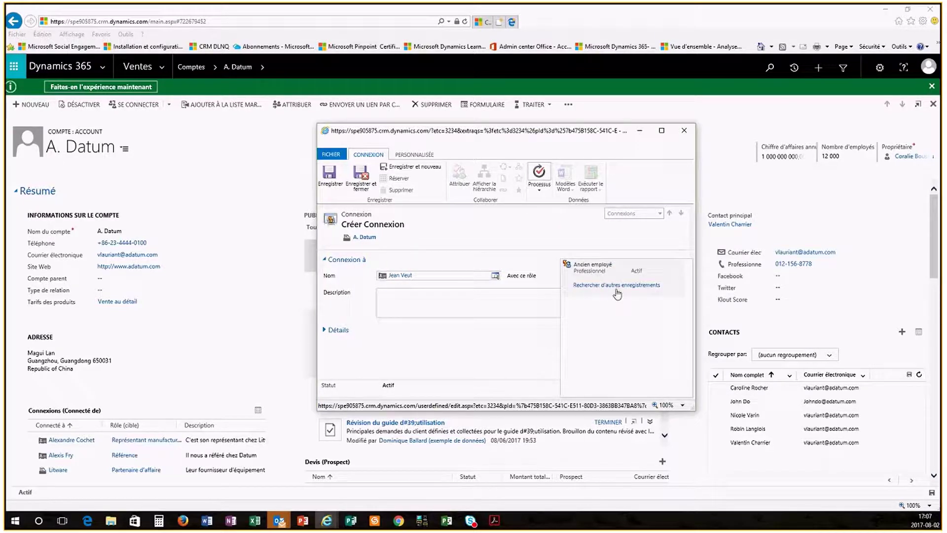
left_click(615, 287)
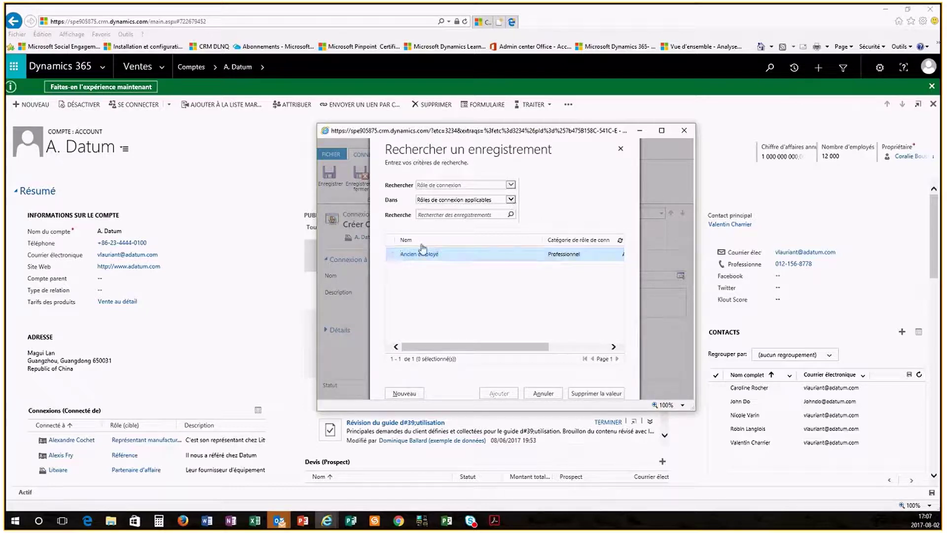
left_click(512, 200)
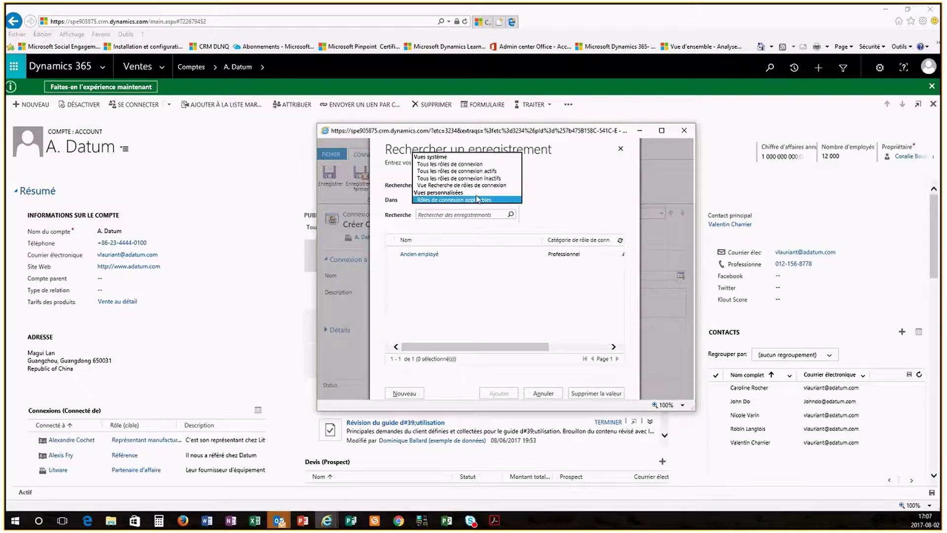
left_click(466, 164)
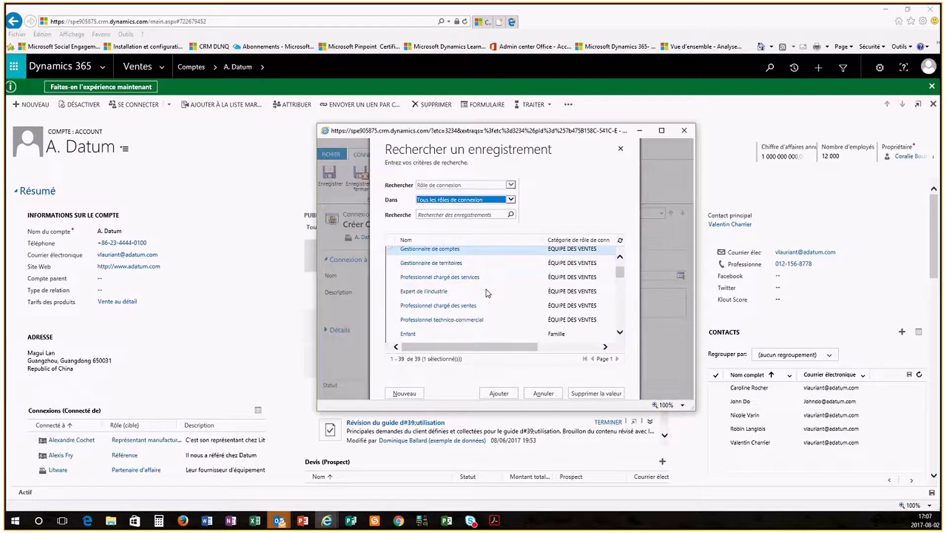
scroll(488, 292, "down", 5)
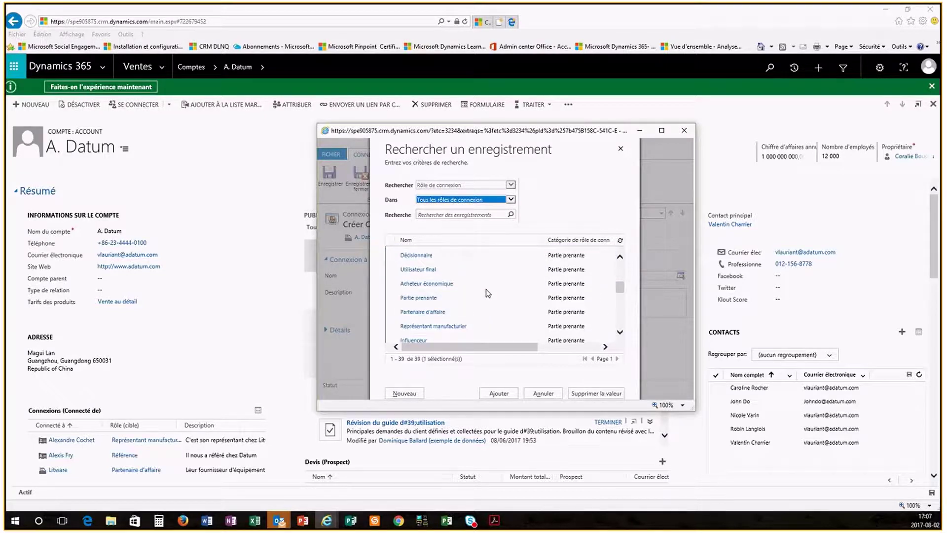
scroll(487, 293, "down", 3)
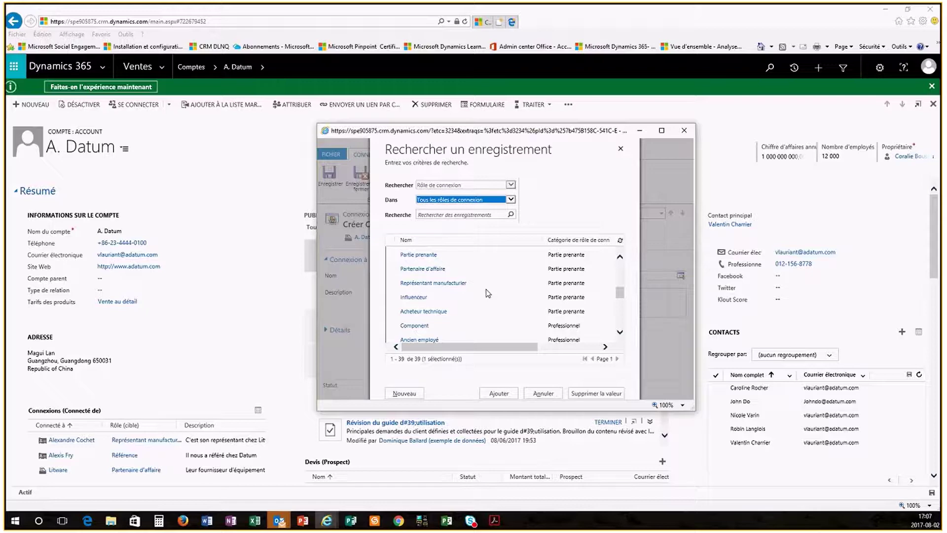
scroll(487, 293, "down", 4)
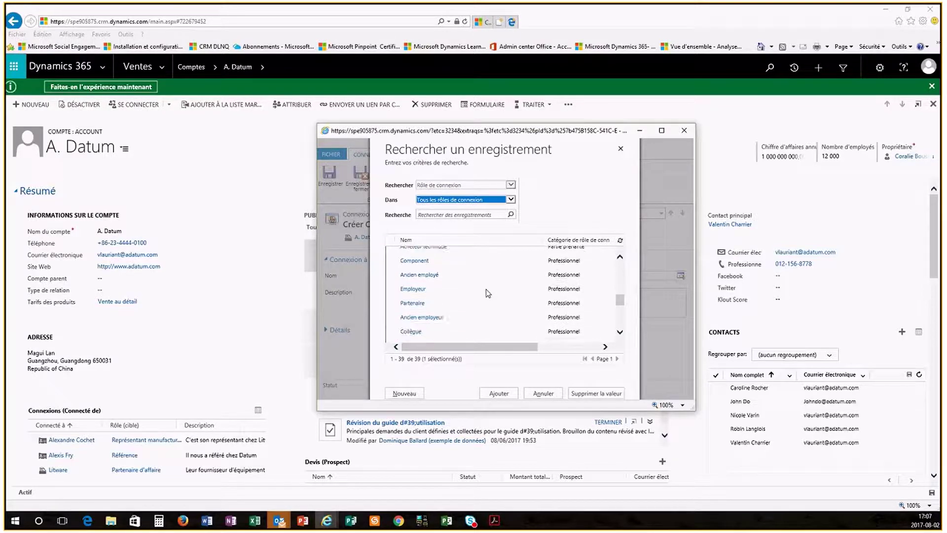
scroll(487, 293, "down", 3)
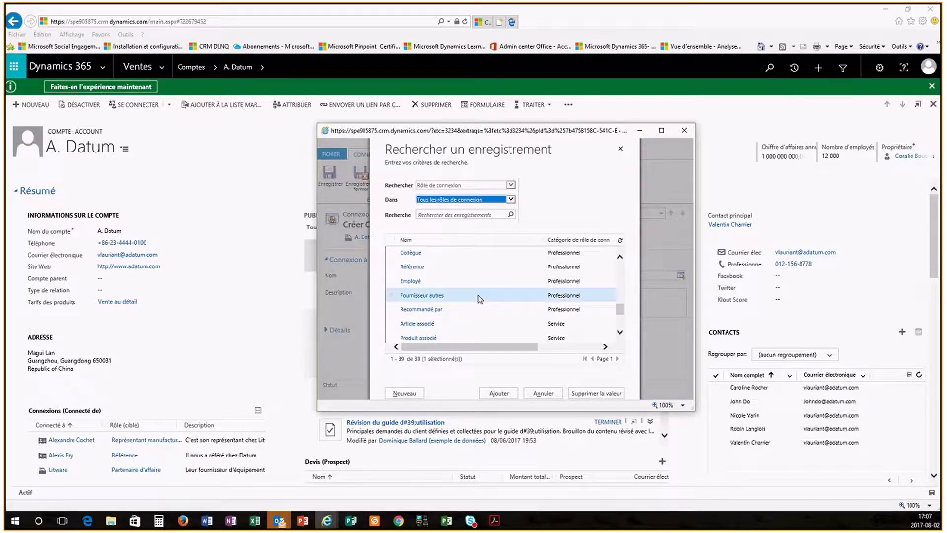
left_click(471, 295)
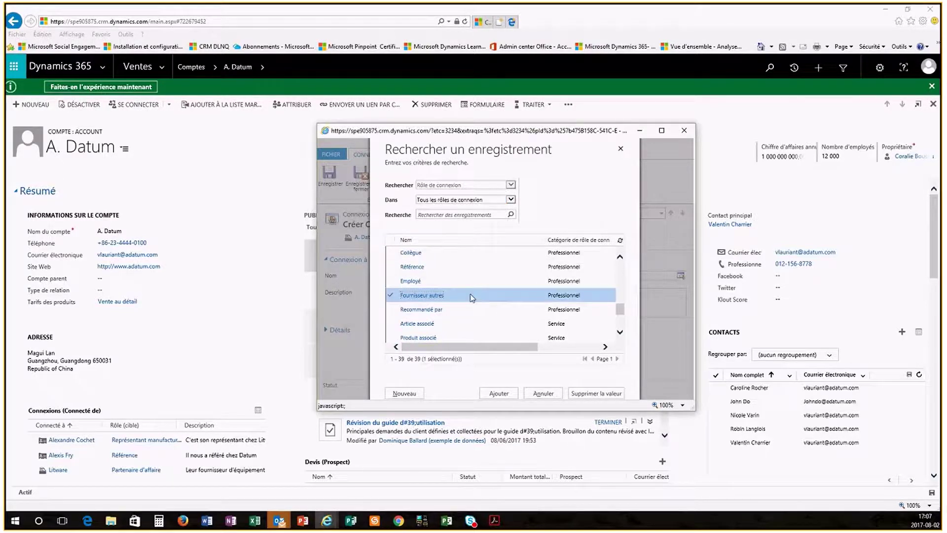
left_click(499, 393)
Enter the connection description "leur fournie des services divers à titre personnel", and save and close the connection
left_click(504, 299)
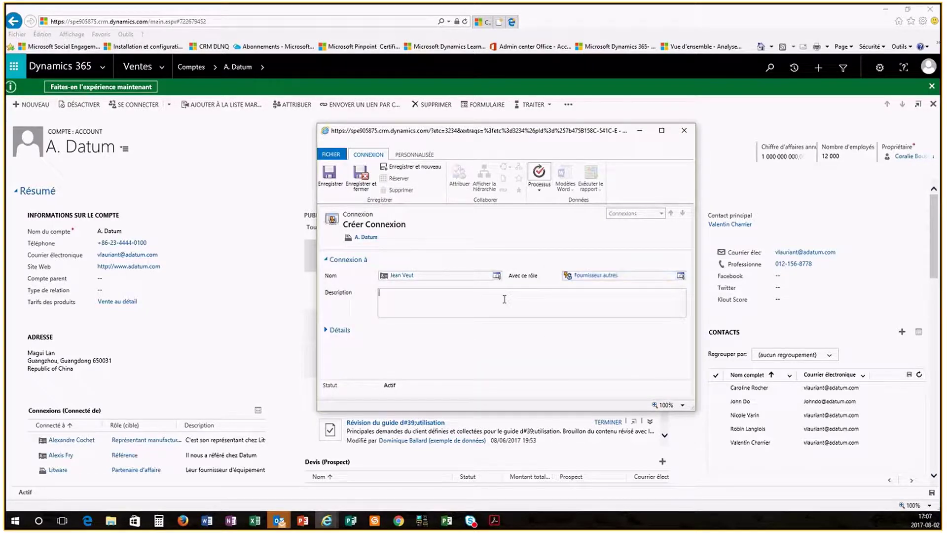
type("autre")
key("BackSpace")
key("BackSpace")
key("BackSpace")
key("BackSpace")
key("BackSpace")
type("leur fourni")
type("e d")
type("es services ")
type("divers")
type(" à tit")
type("re per")
type("sonnel")
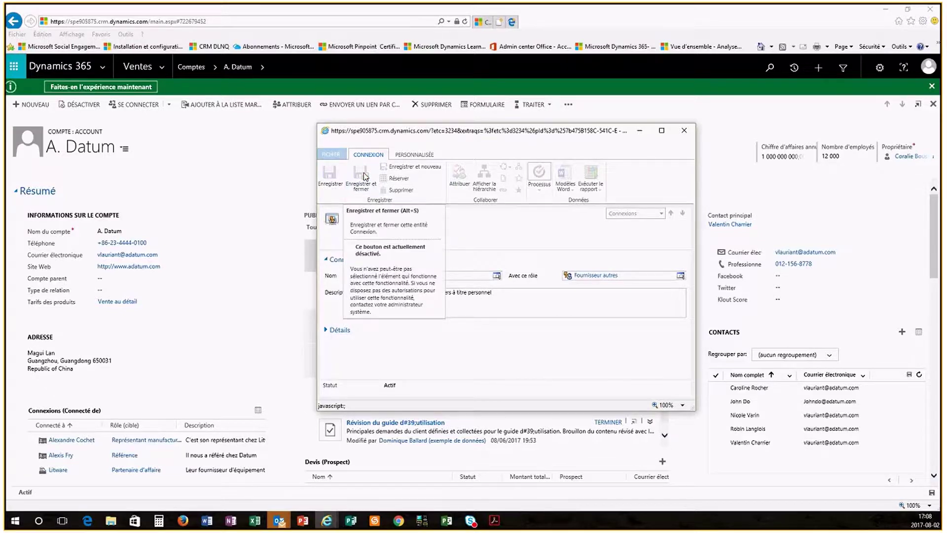
left_click(362, 177)
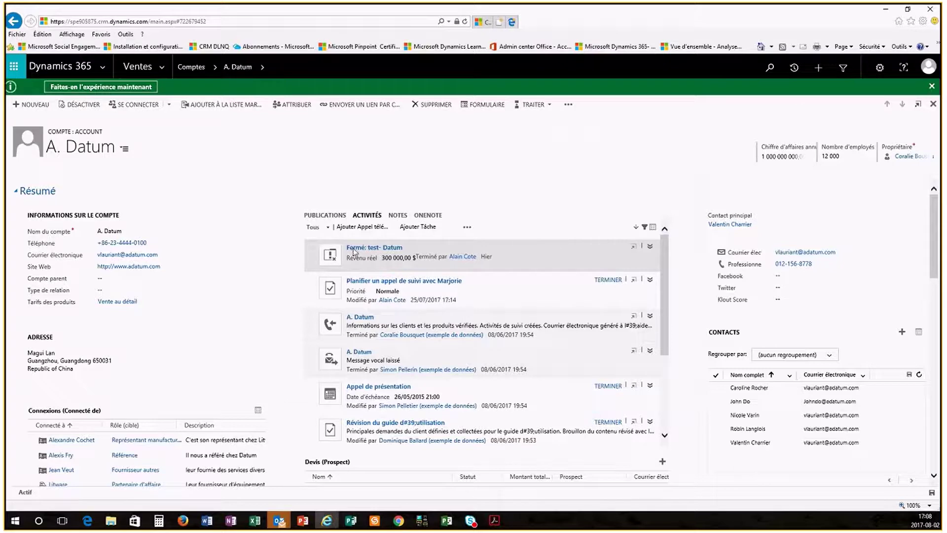
Review the connections section on the A. Datum account and open the account's full list of related connections
scroll(245, 340, "down", 2)
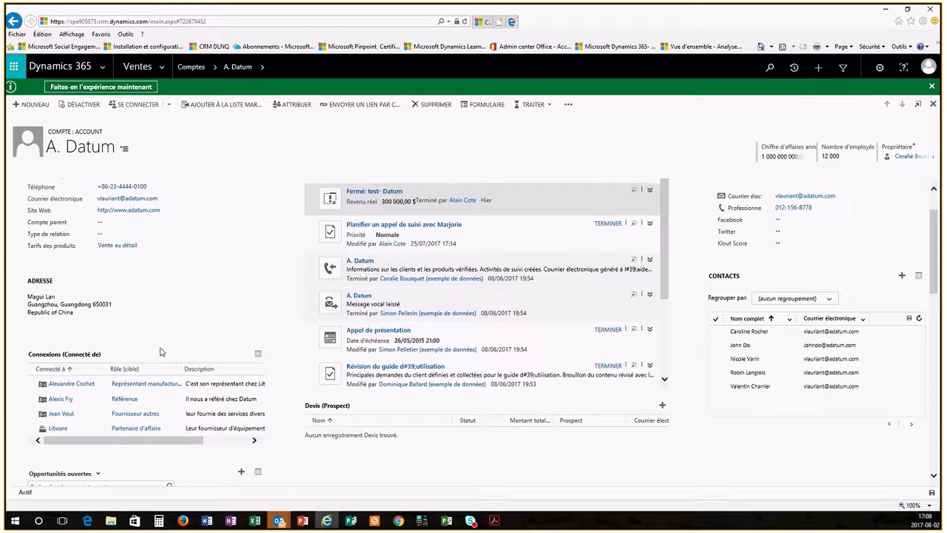
left_click(256, 67)
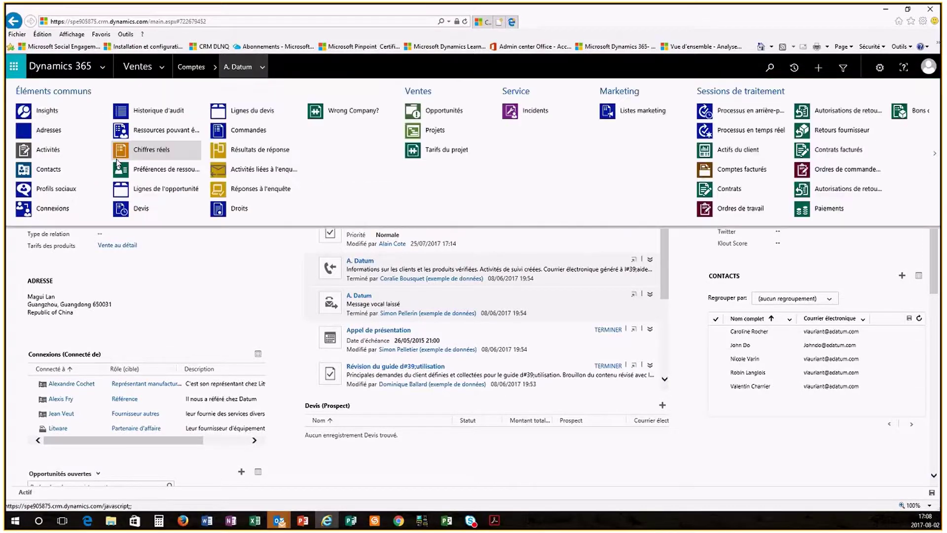
left_click(40, 206)
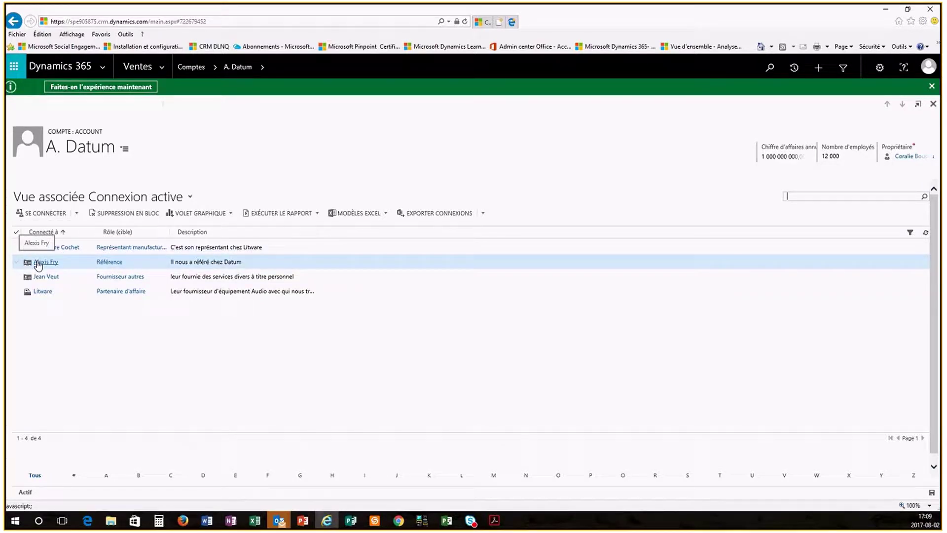
Open the connected contact with the Référence role, and view the stakeholders of its connected opportunity Le moment Dynamics 365
left_click(39, 263)
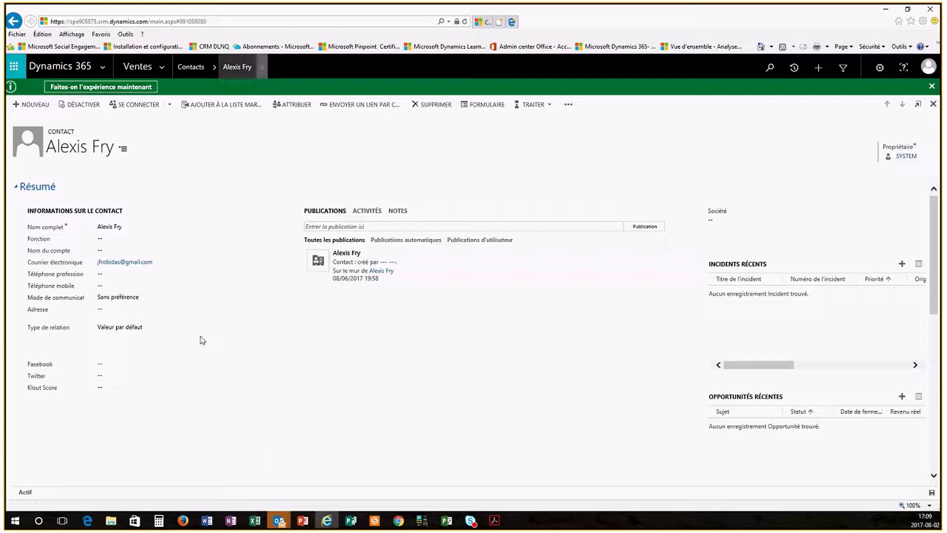
scroll(208, 353, "down", 2)
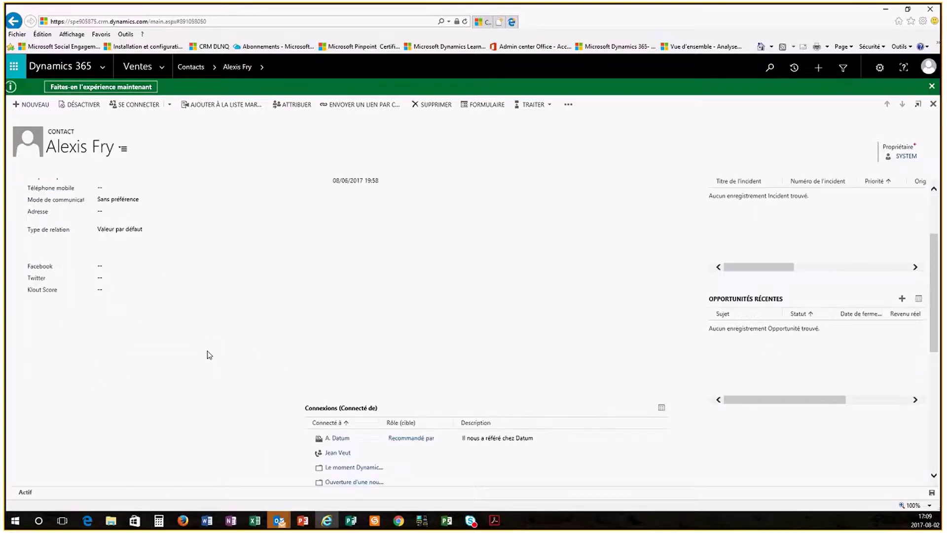
scroll(207, 353, "down", 3)
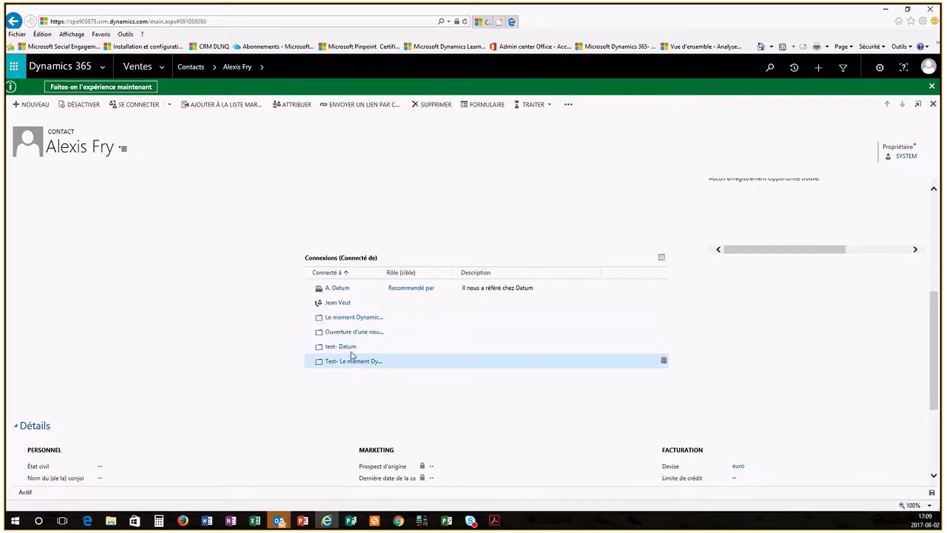
left_click(354, 318)
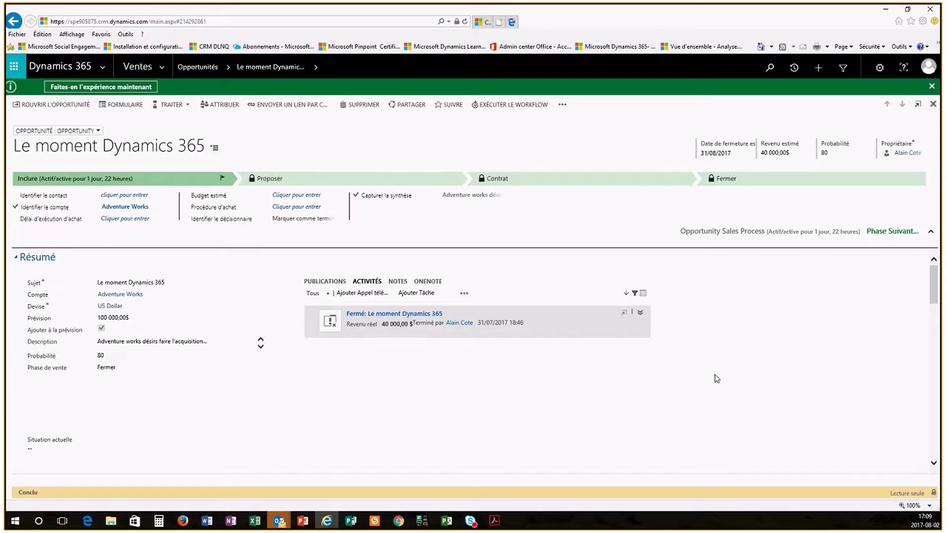
scroll(717, 378, "down", 5)
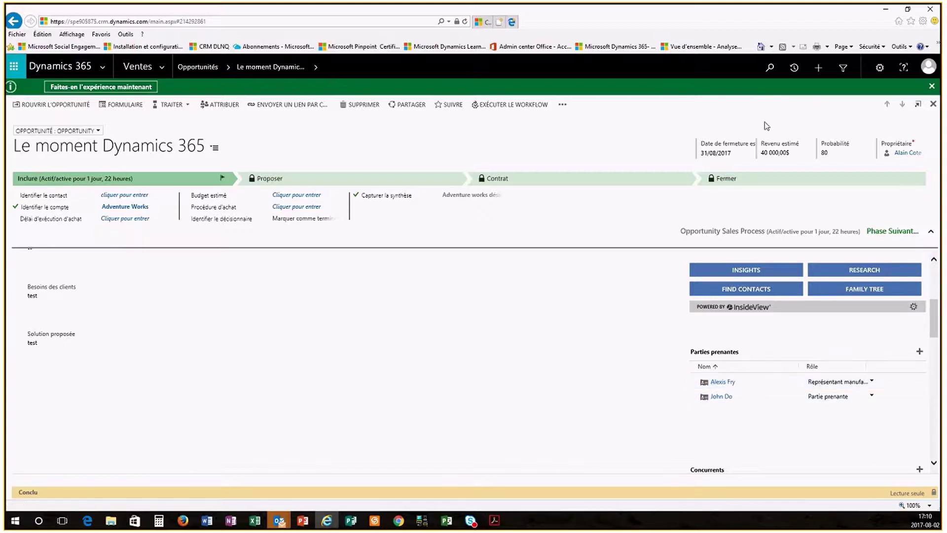
Return to the A. Datum account from the recent records and view its connections on the form and in the related Connexions list
left_click(794, 70)
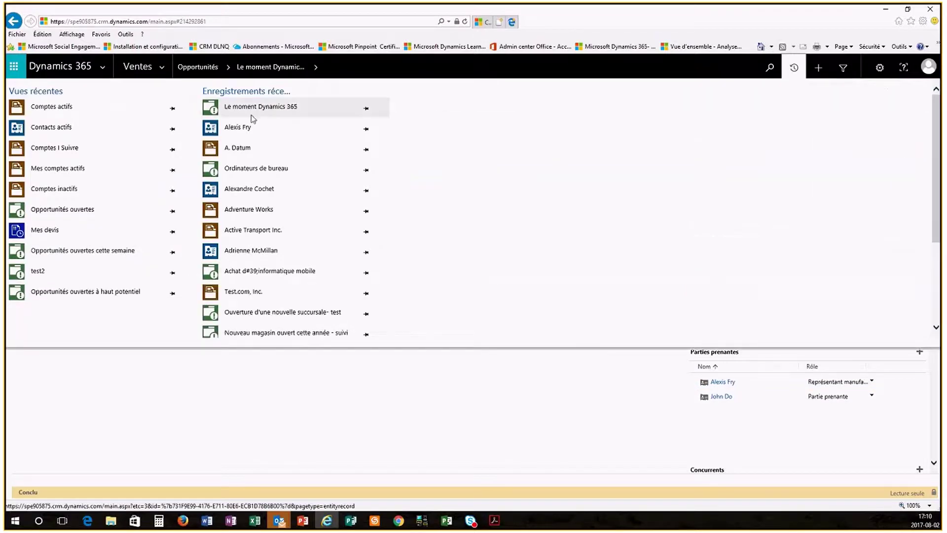
left_click(236, 150)
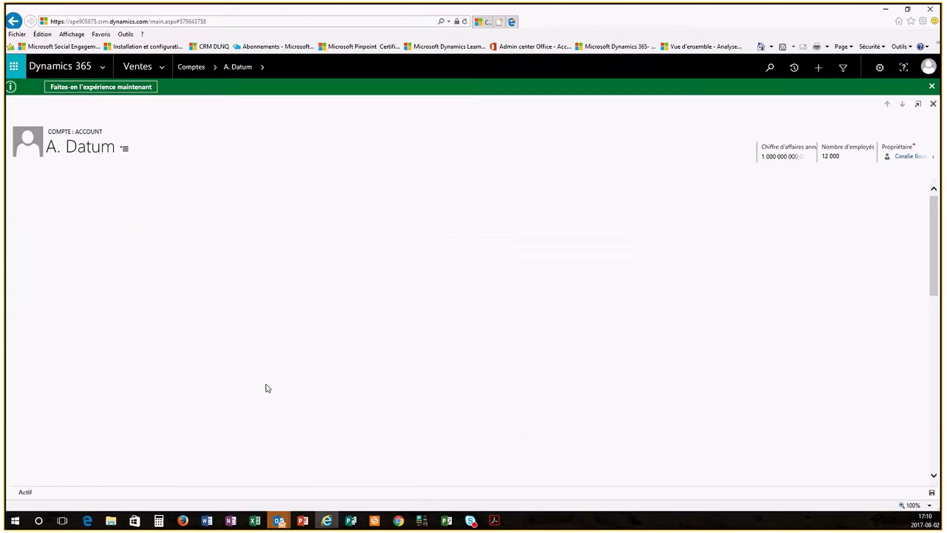
scroll(291, 416, "down", 2)
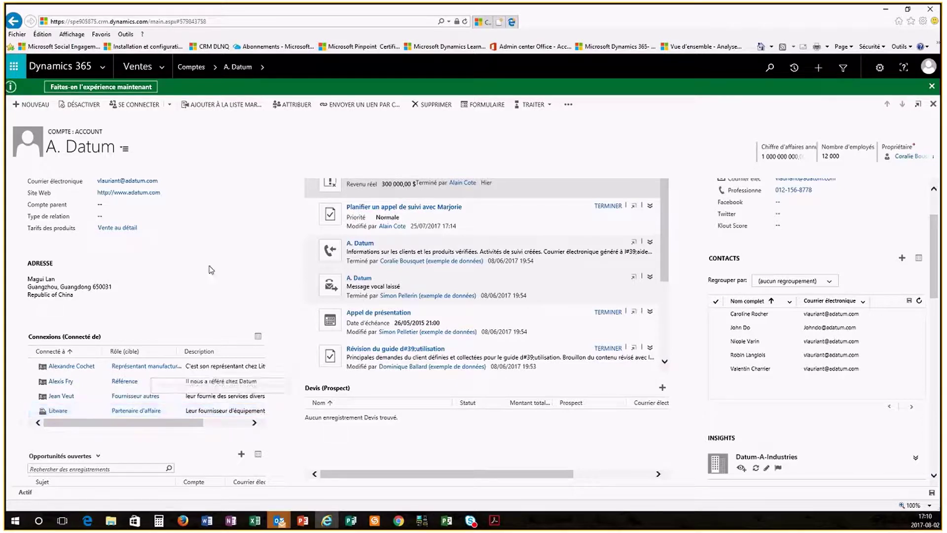
scroll(215, 269, "down", 1)
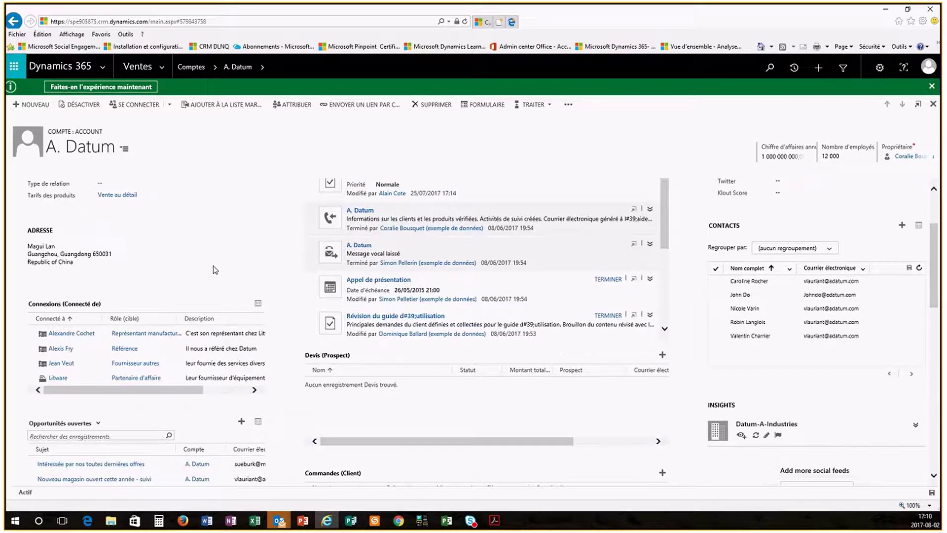
scroll(215, 269, "down", 1)
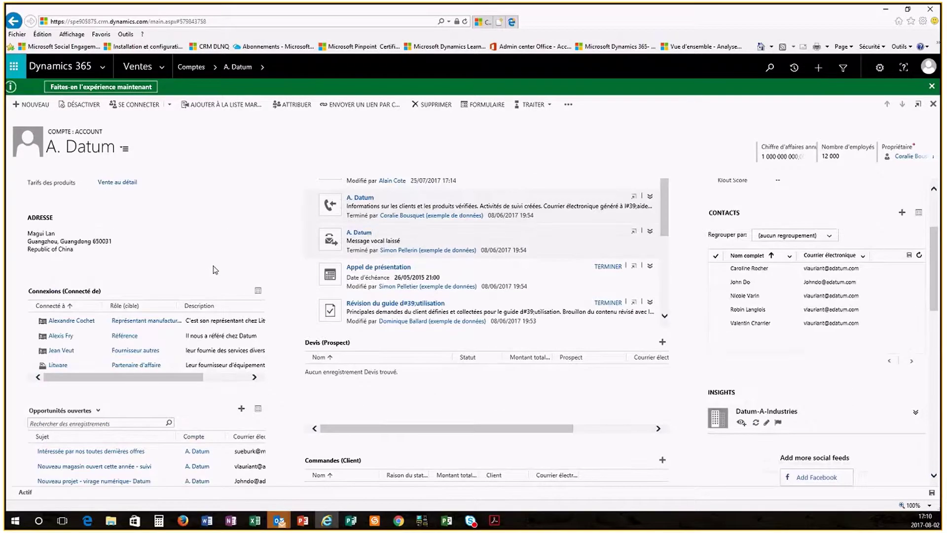
scroll(215, 270, "up", 1)
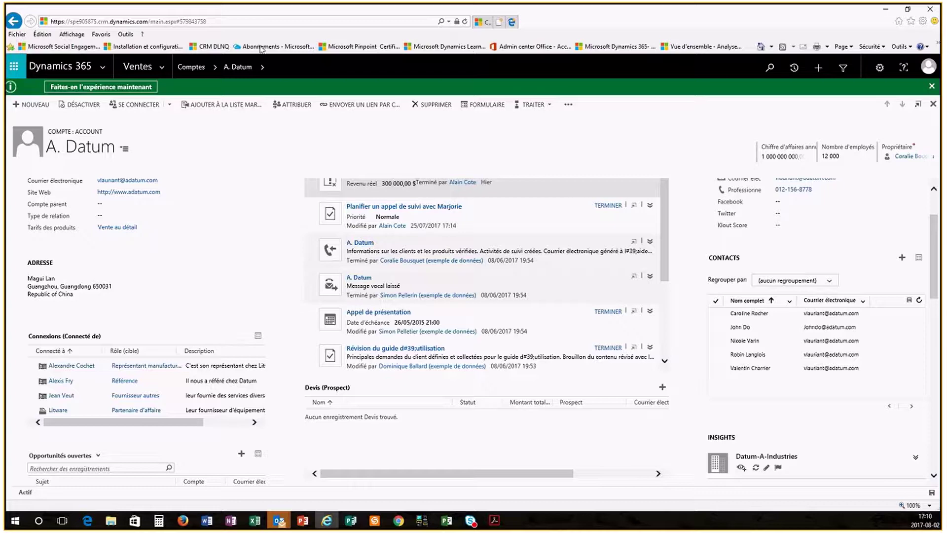
left_click(264, 72)
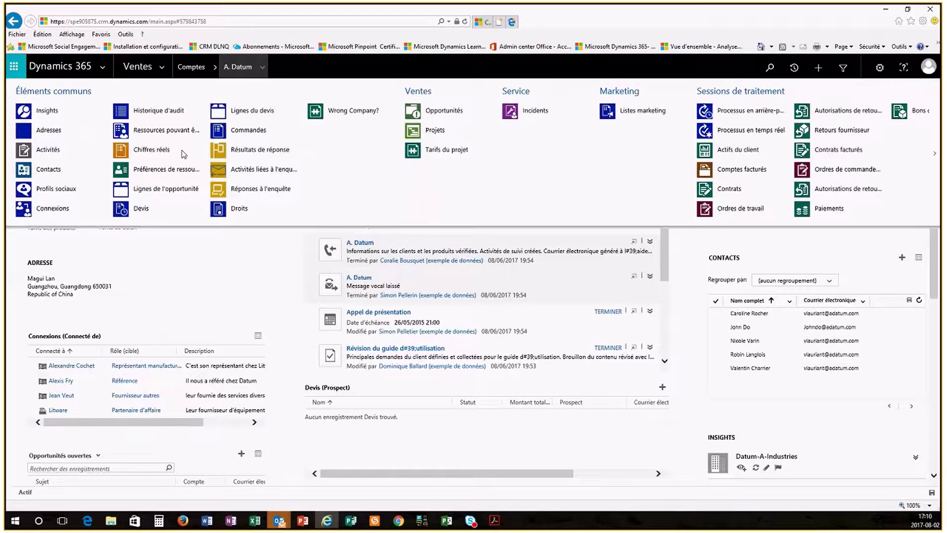
left_click(63, 207)
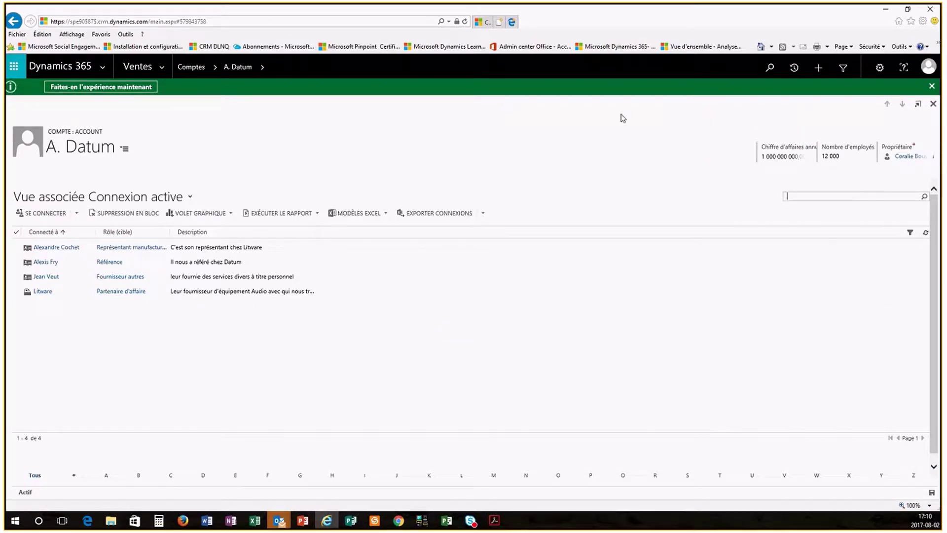
Close the account's connections view and reopen the A. Datum account form from the recent records
left_click(932, 103)
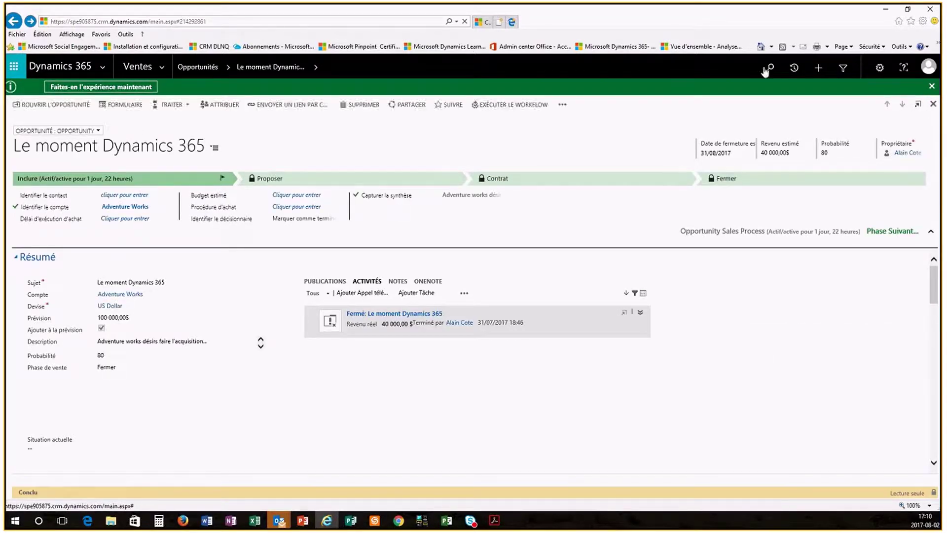
left_click(795, 67)
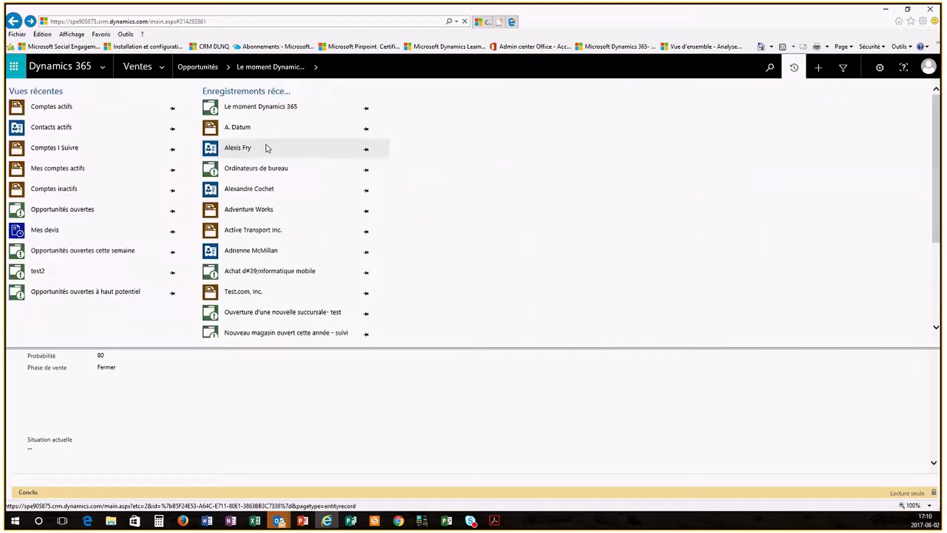
left_click(249, 129)
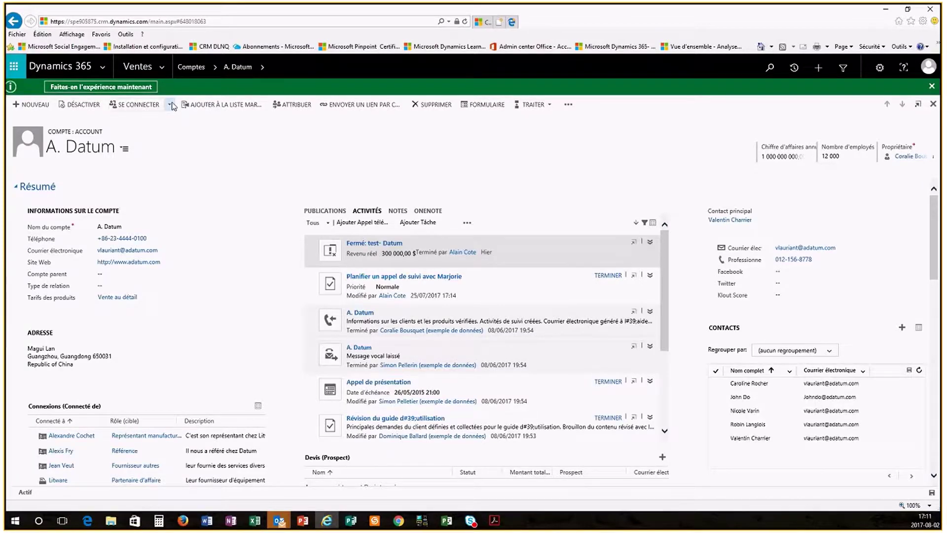
Start a new connection from the A. Datum account to another record and choose Adventure Works as the connected account
left_click(171, 105)
left_click(141, 123)
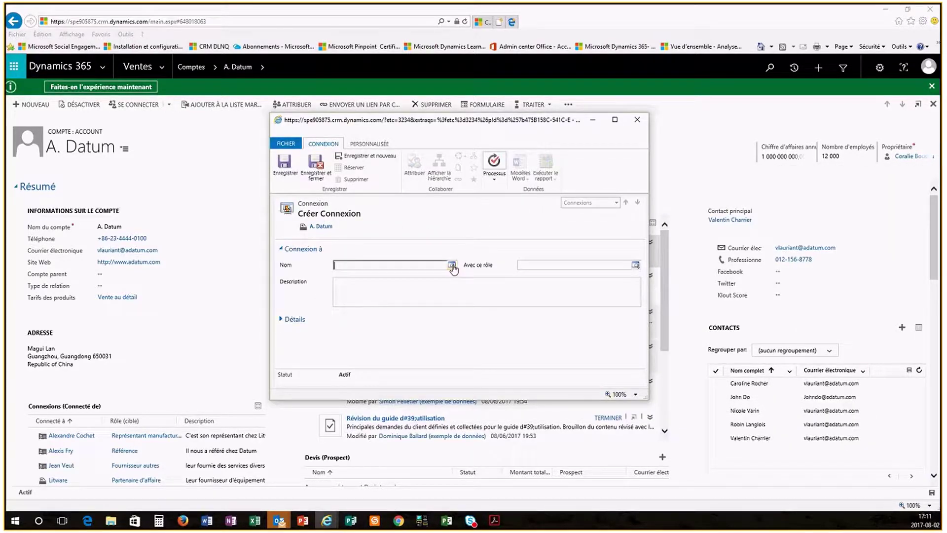
left_click(452, 267)
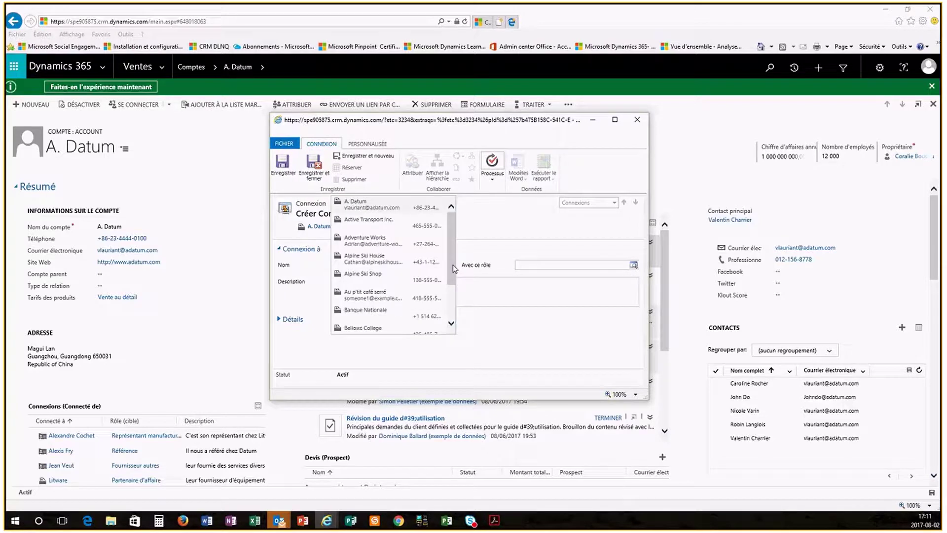
left_click(381, 246)
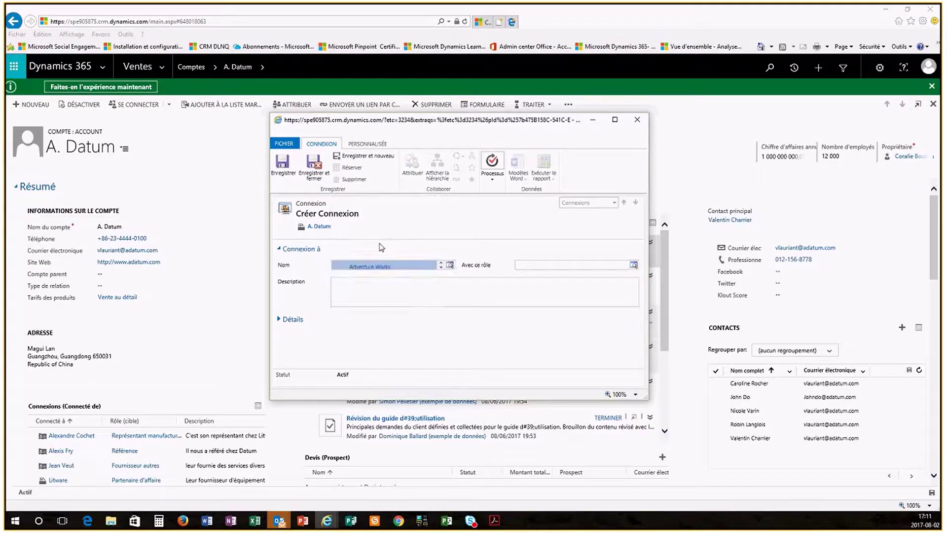
Assign the Compétieur connection role to Adventure Works, choosing it from the full lookup of applicable connection roles
left_click(633, 267)
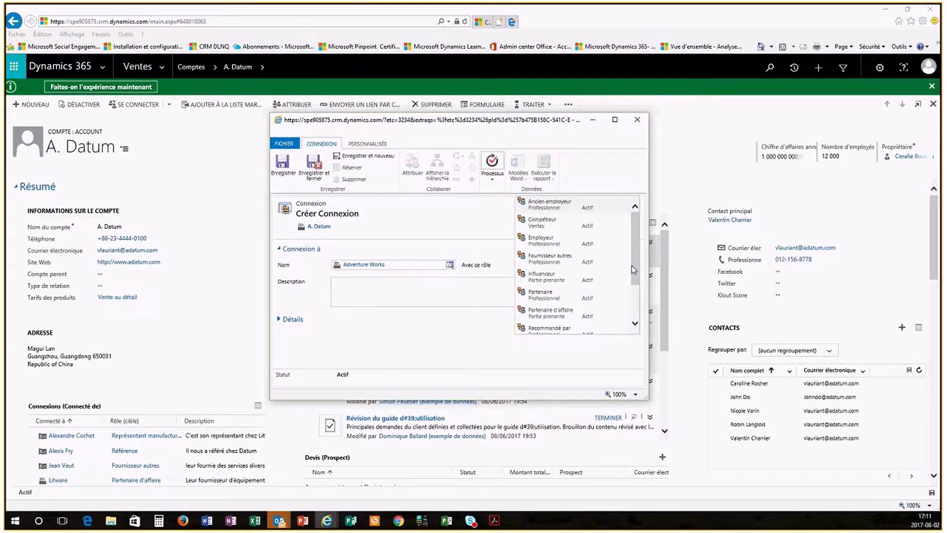
scroll(584, 260, "down", 1)
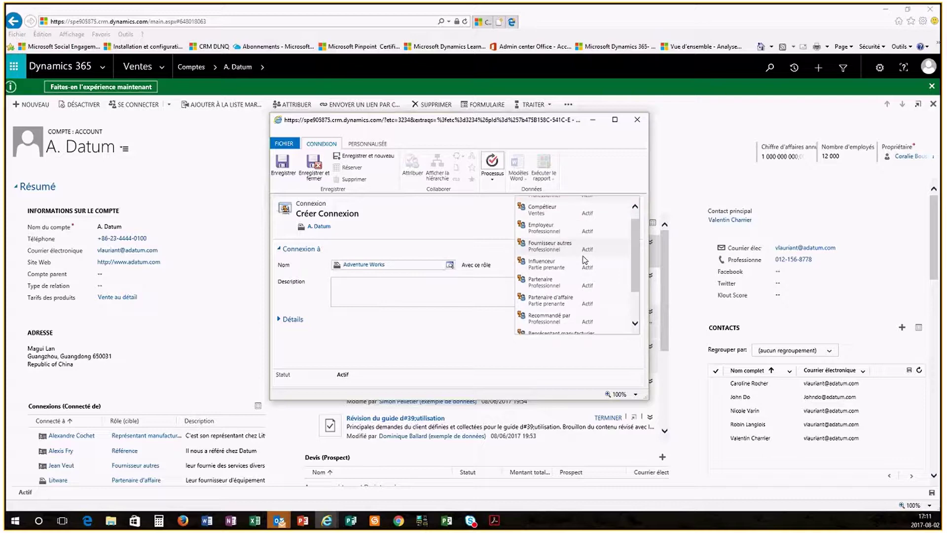
scroll(585, 260, "down", 3)
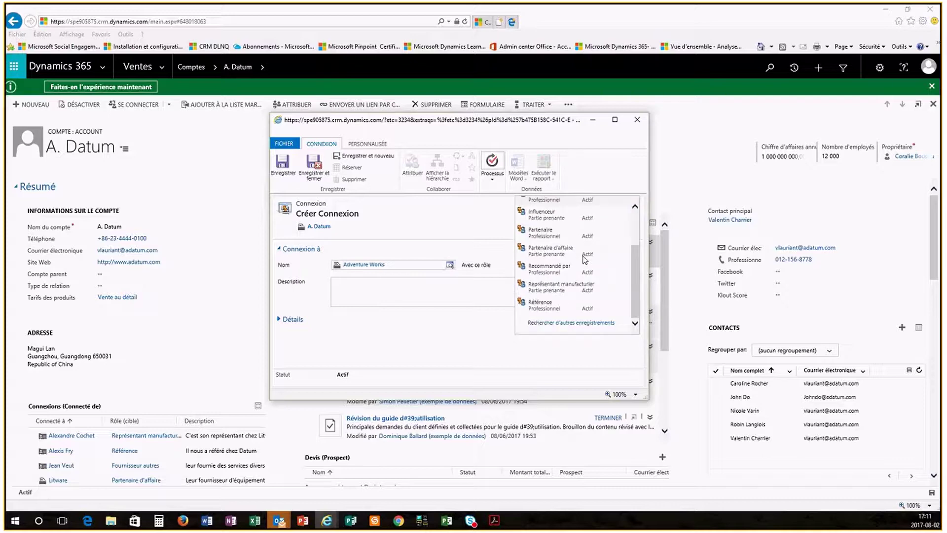
left_click(588, 323)
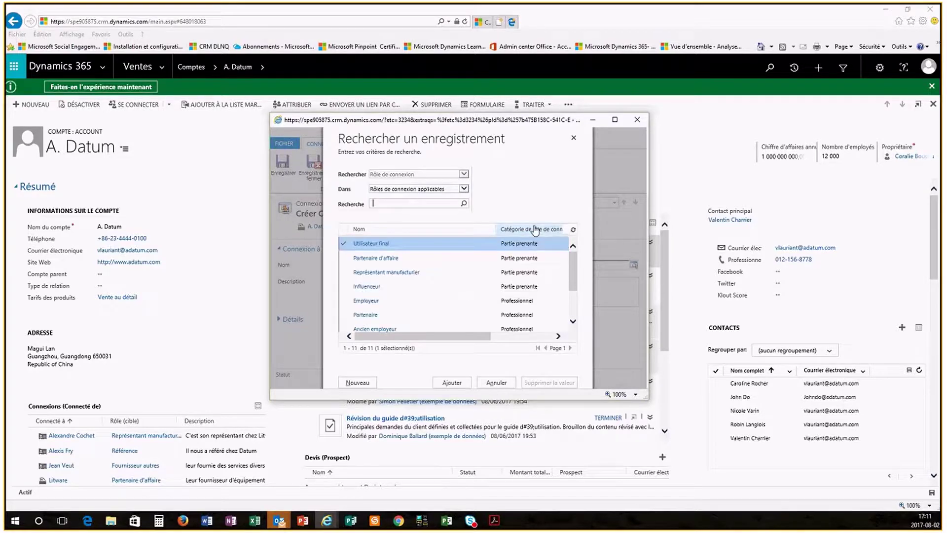
scroll(450, 259, "down", 3)
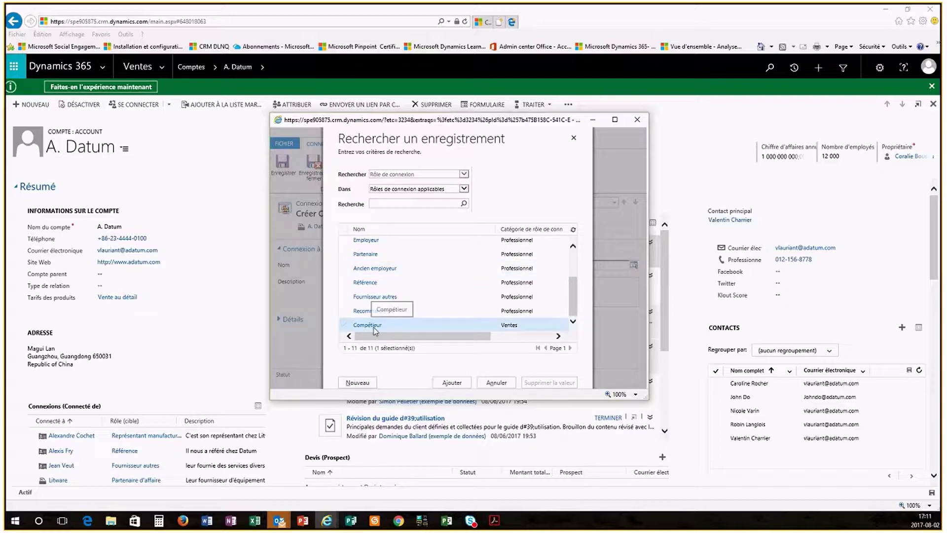
left_click(345, 326)
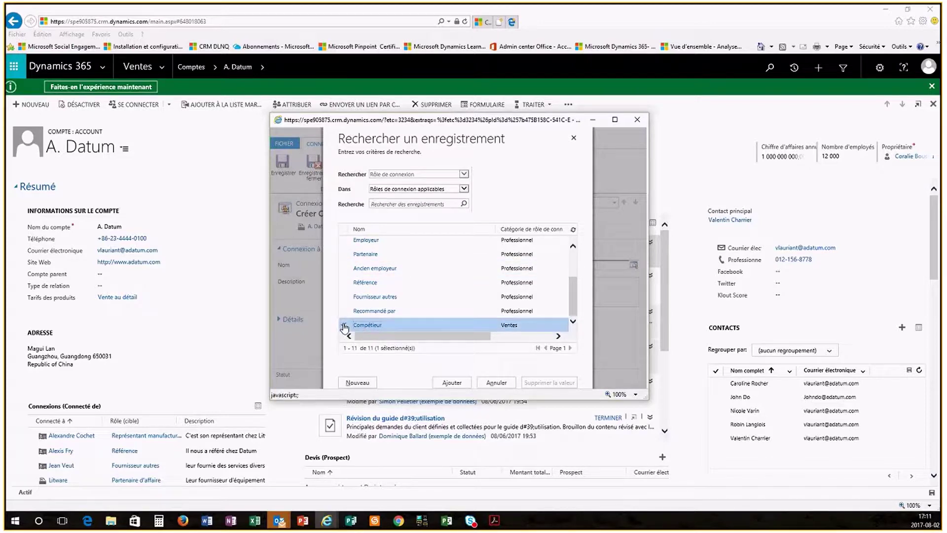
left_click(451, 382)
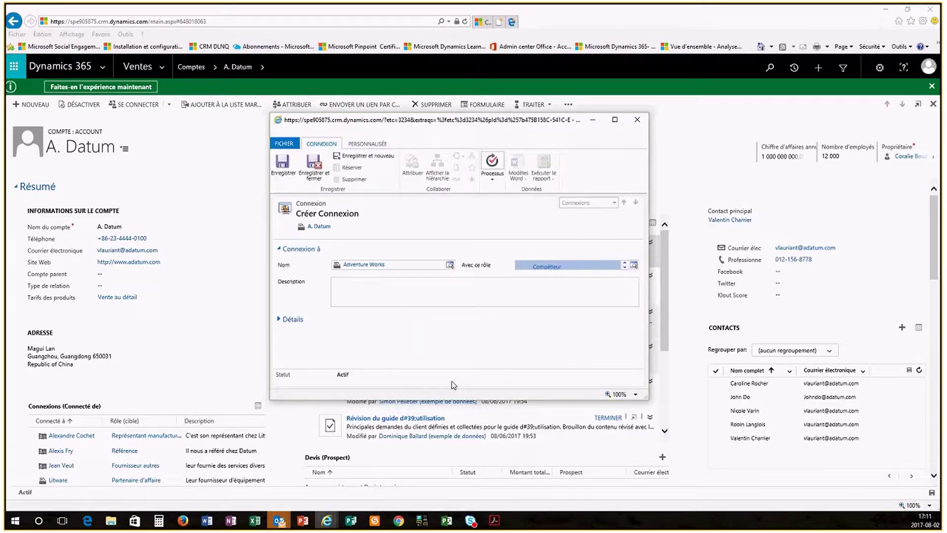
Describe the connection as "nous compétitiones pour les produits audio.", and save and close it
left_click(432, 294)
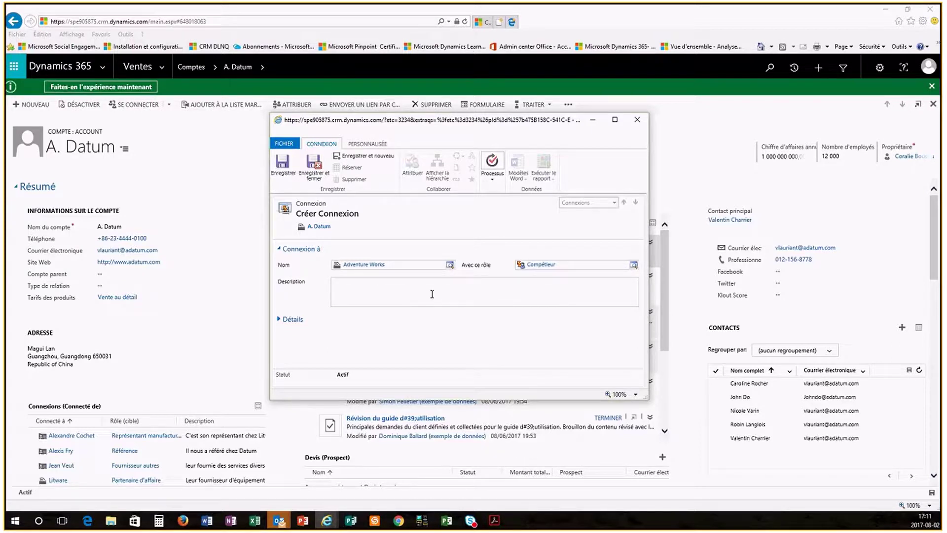
type("nou compétition pour les produits audio.")
left_click(341, 281)
type("snes")
key("Return")
key("ctrl+z")
left_click(312, 172)
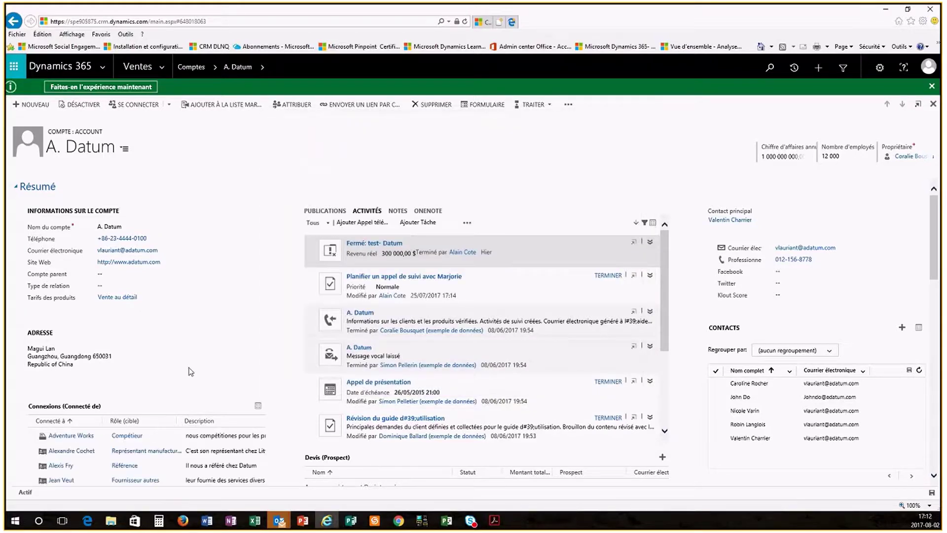
Review the A. Datum connections on the form and in the full associated view, and open the connected Adventure Works account
scroll(190, 372, "down", 3)
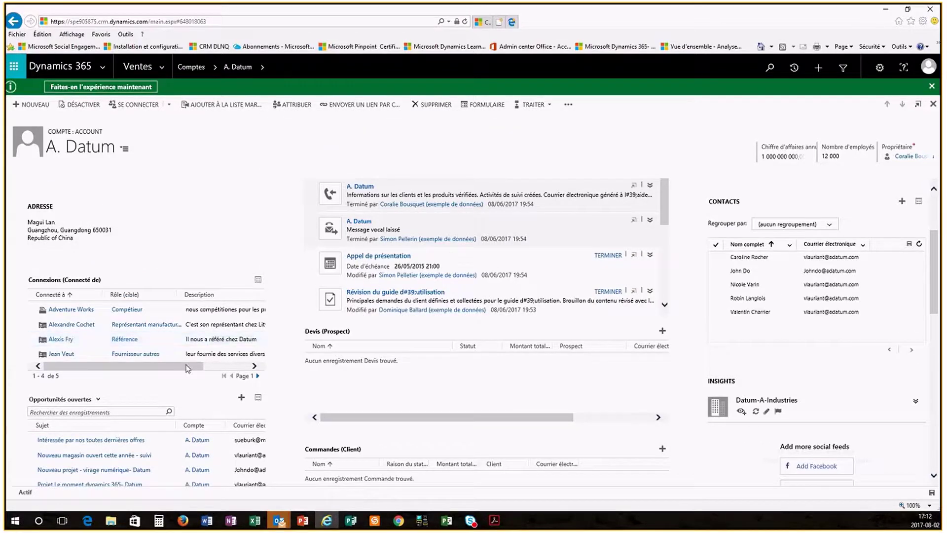
left_click(257, 376)
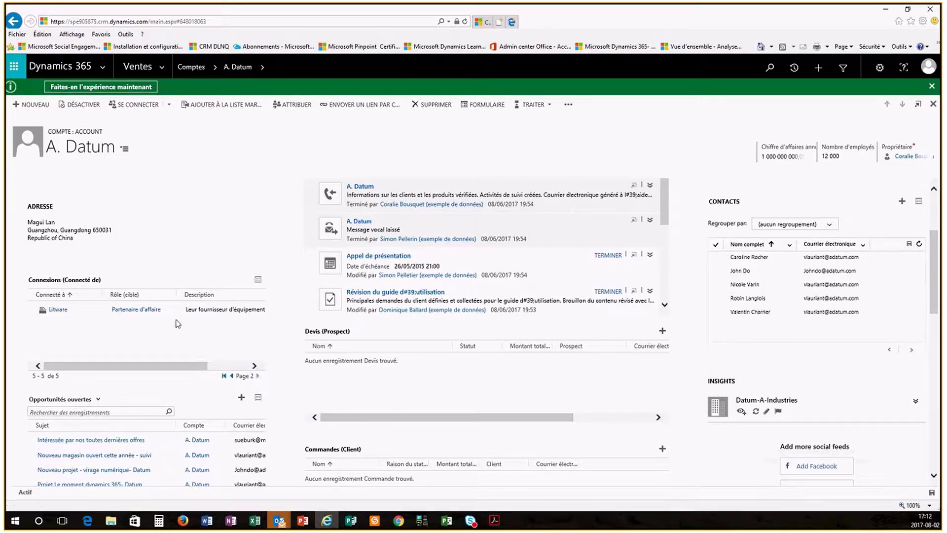
left_click(257, 280)
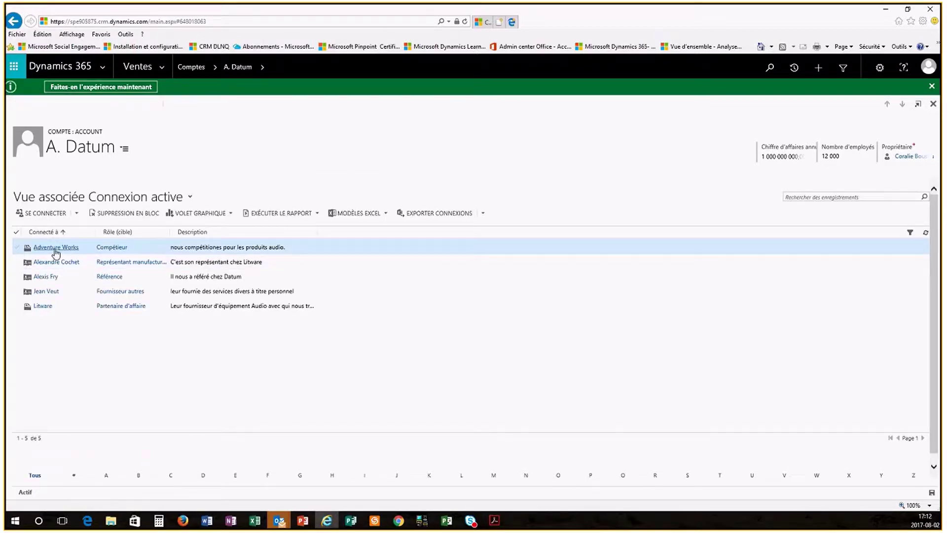
left_click(55, 251)
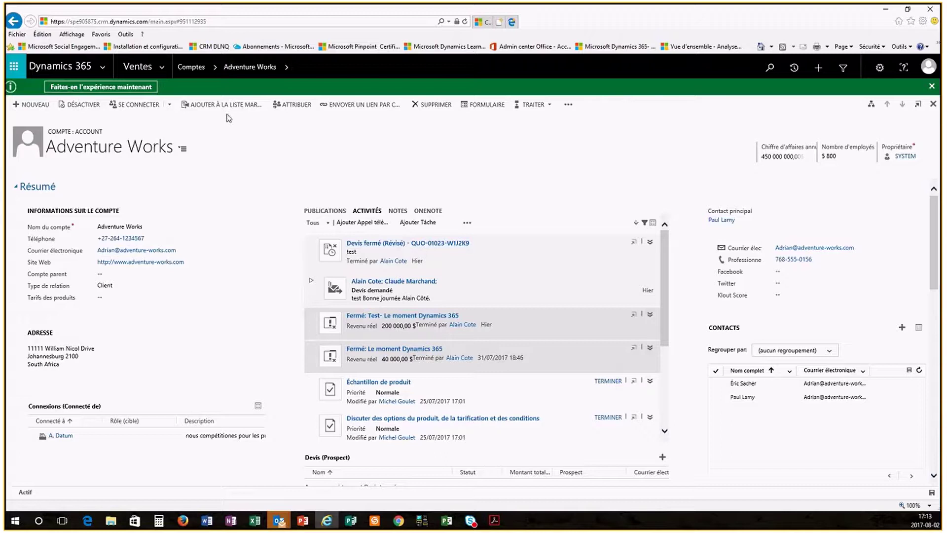
Open the list of connection roles from the Gestion d'entreprise settings
left_click(163, 71)
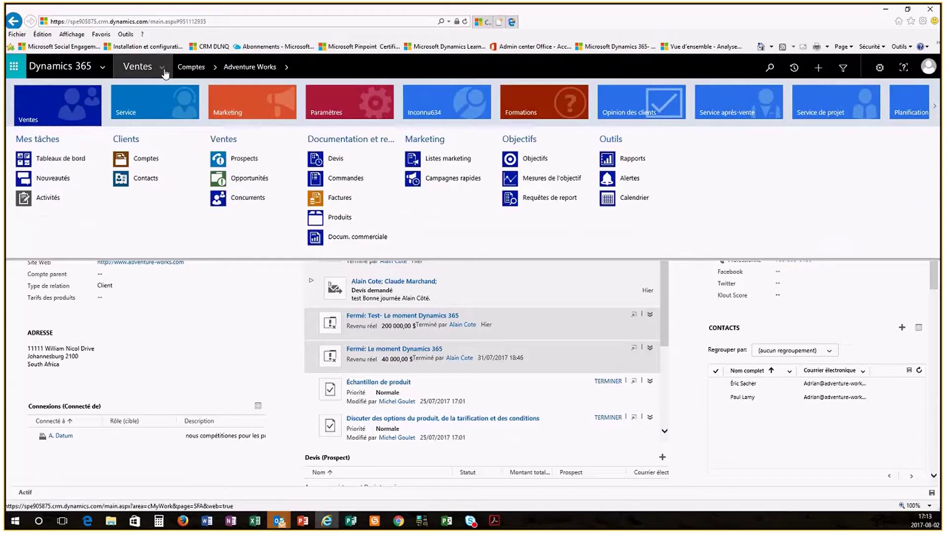
left_click(342, 113)
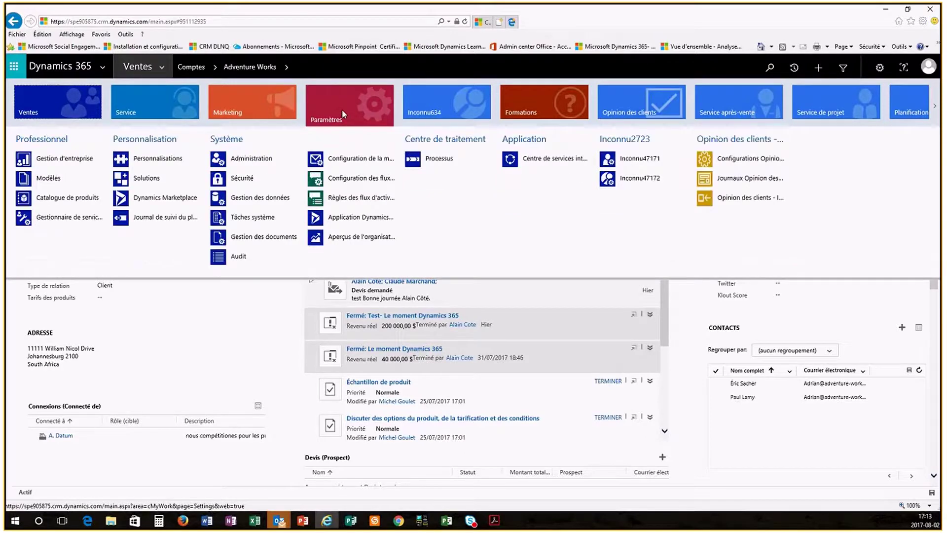
left_click(68, 160)
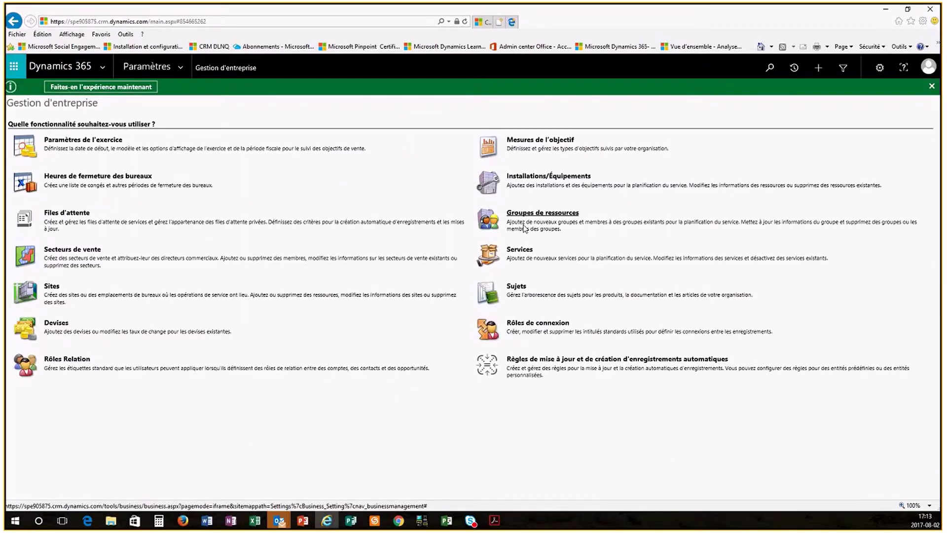
left_click(540, 327)
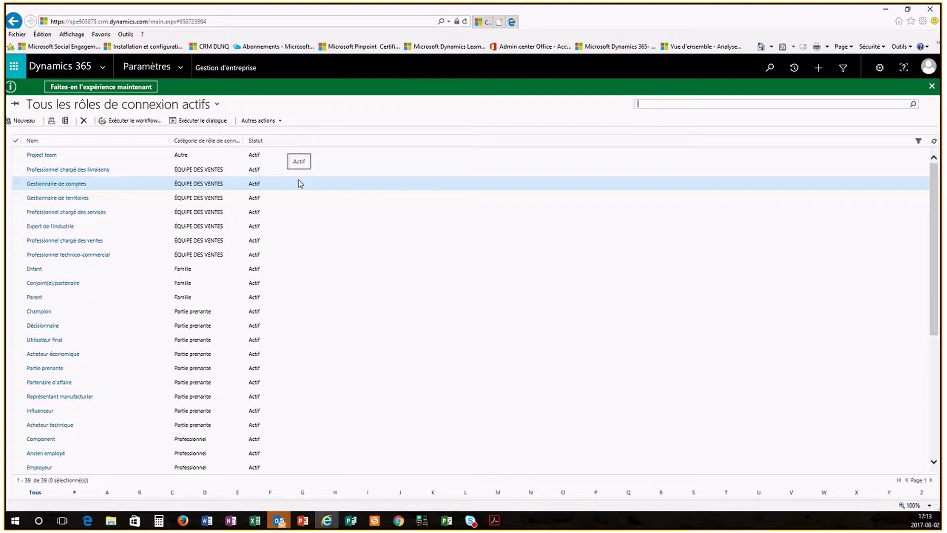
Start a new connection role named "Consultant externe en IT" in the Partie prenante category
left_click(22, 121)
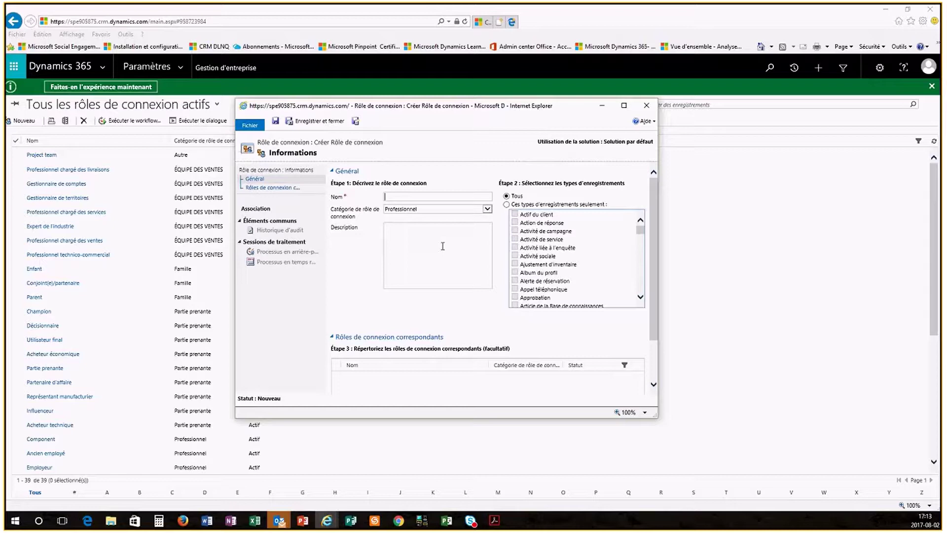
type("Consultant externe en IT")
left_click(487, 209)
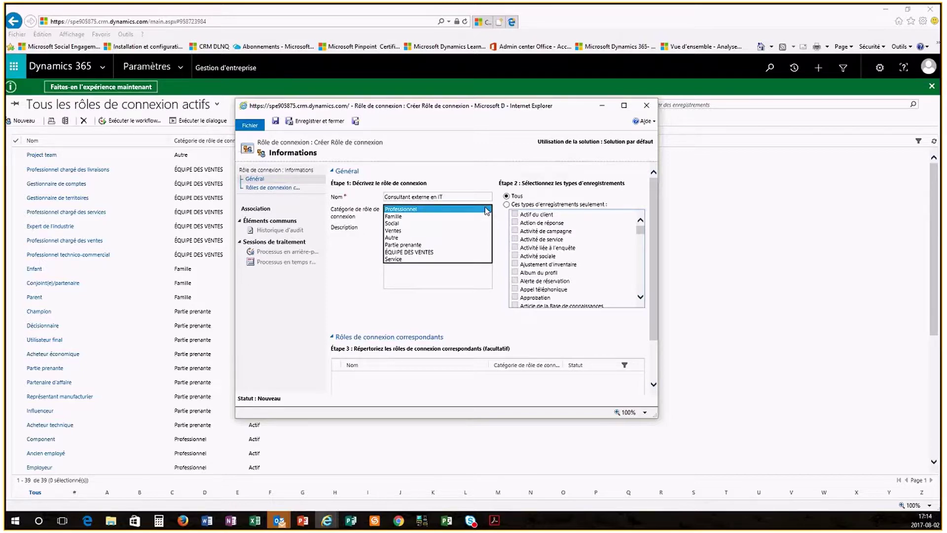
left_click(417, 246)
Enter "collabore avec nous dans des dossier" as the description of the new connection role
left_click(405, 241)
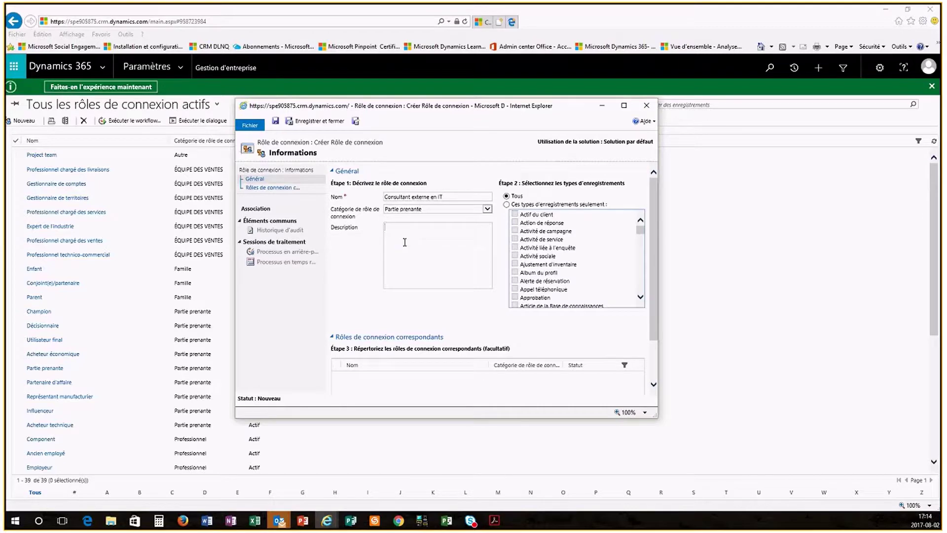
type("collabora avec nous")
key("Left")
key("Left")
key("Left")
key("Left")
key("Right")
type("dans des dossier,")
Restrict the role to specific record types and include Compte, Concurrent, Contact and the first Contrat entry
scroll(586, 233, "down", 1)
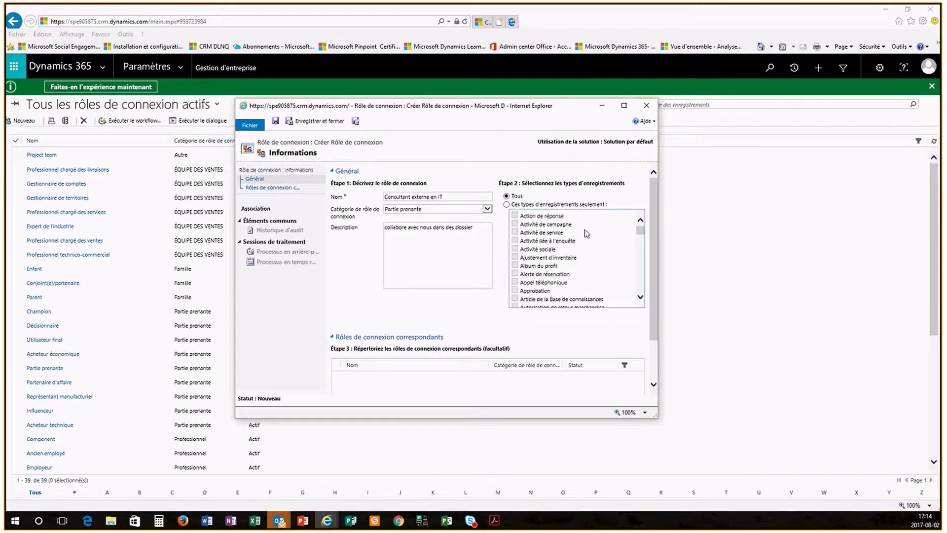
scroll(587, 233, "down", 2)
scroll(586, 233, "down", 6)
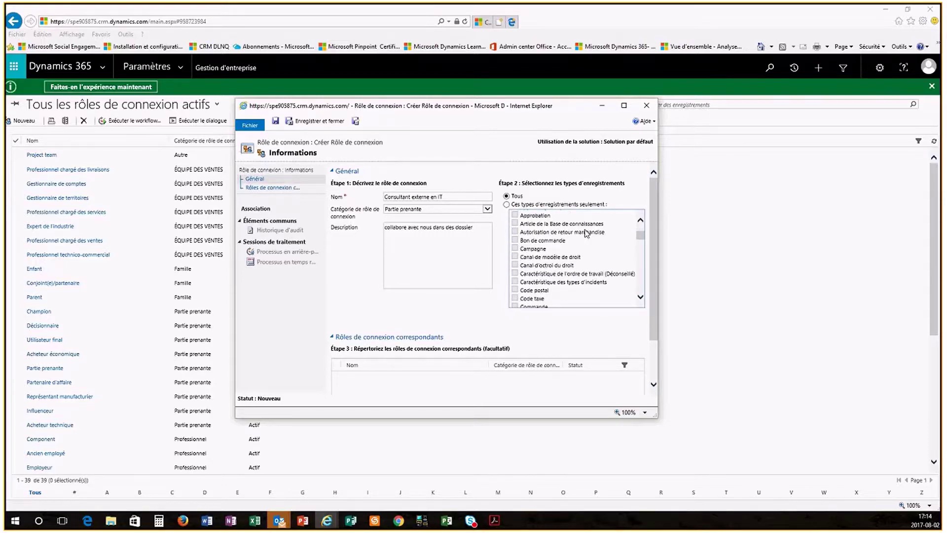
scroll(586, 233, "down", 1)
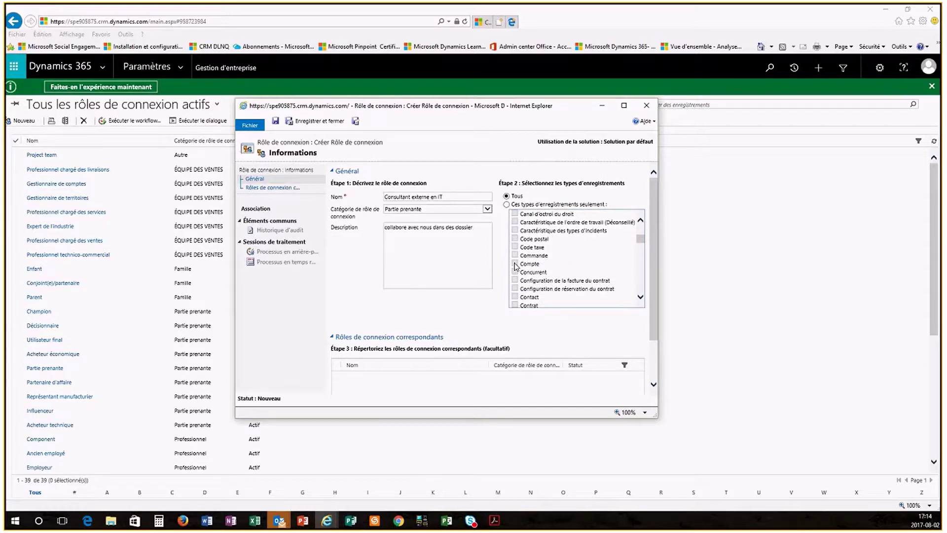
left_click(506, 204)
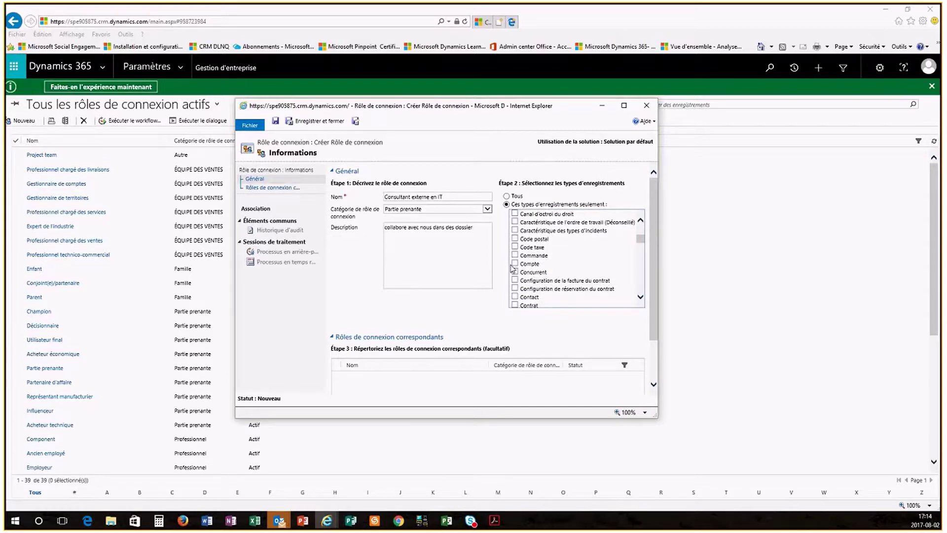
left_click(514, 265)
left_click(515, 272)
left_click(514, 297)
scroll(546, 295, "down", 1)
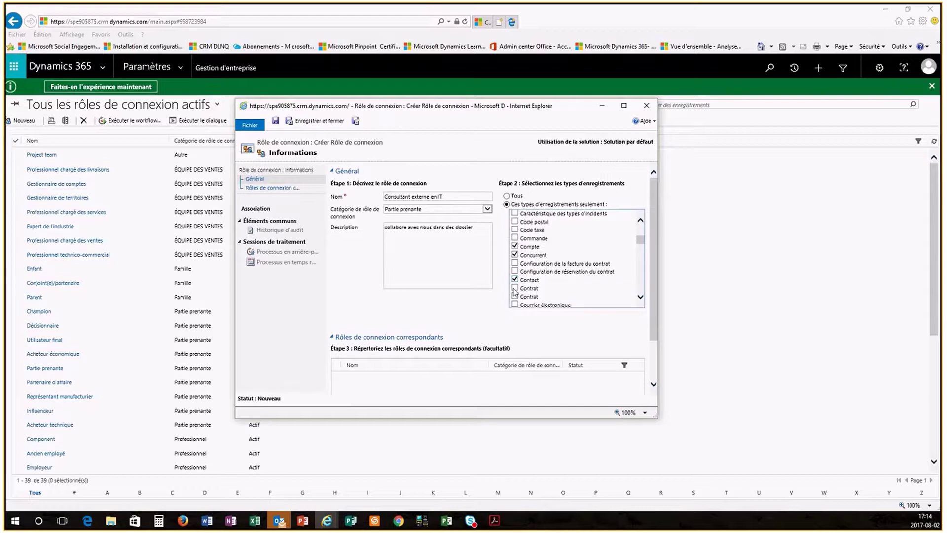
left_click(514, 289)
Add Opportunité and Prospect to the record types allowed for the connection role
scroll(552, 257, "down", 6)
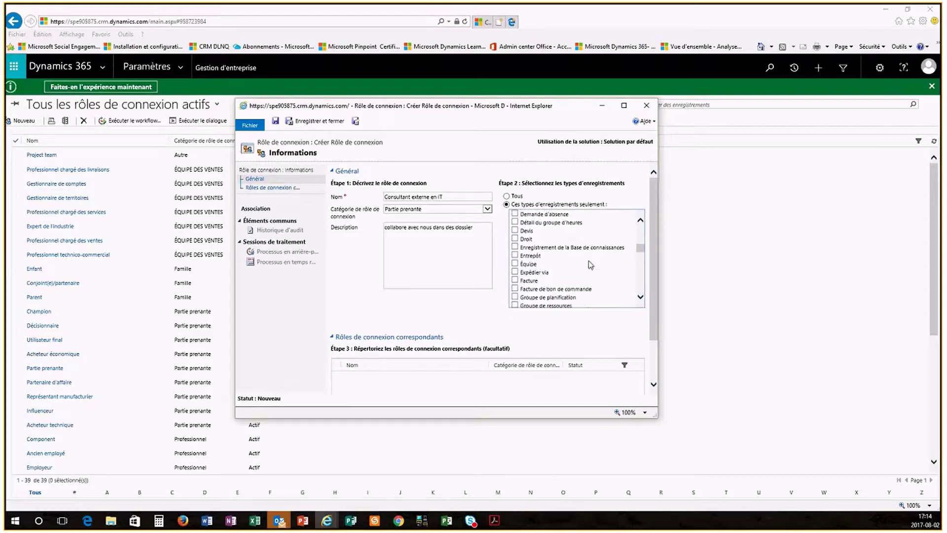
scroll(590, 265, "down", 8)
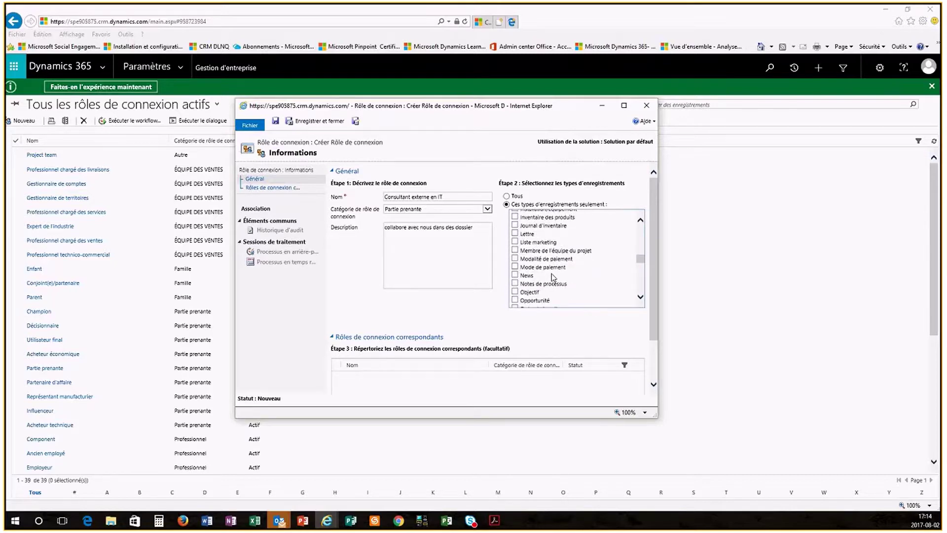
scroll(553, 277, "down", 1)
left_click(516, 279)
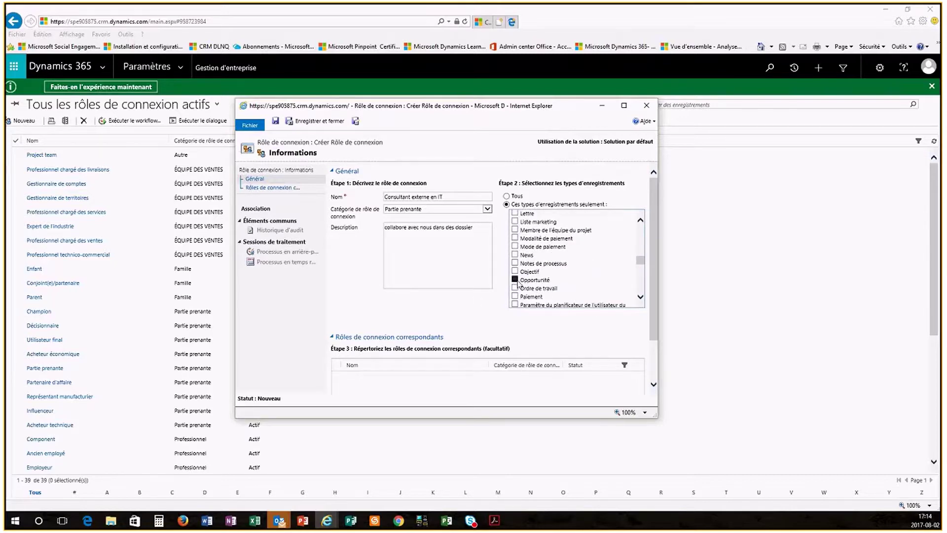
scroll(514, 276, "down", 3)
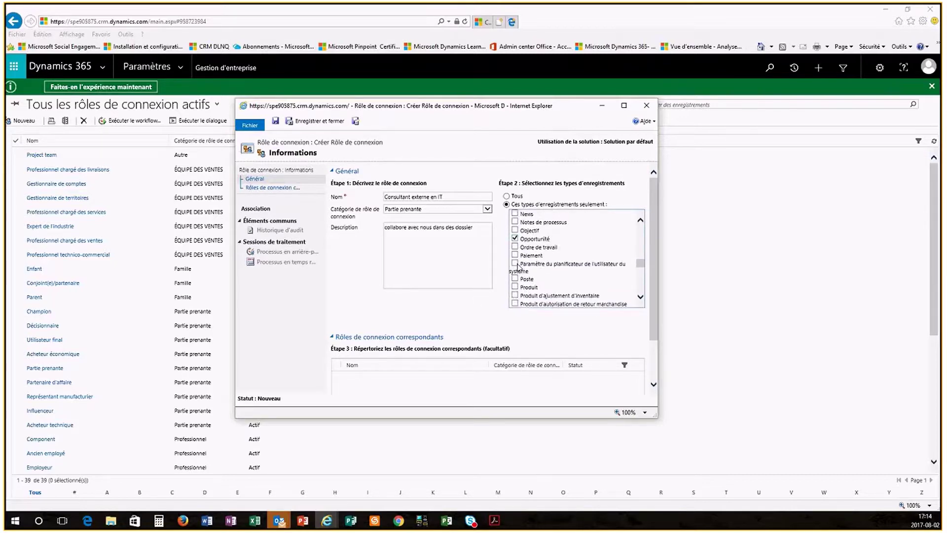
scroll(514, 257, "down", 3)
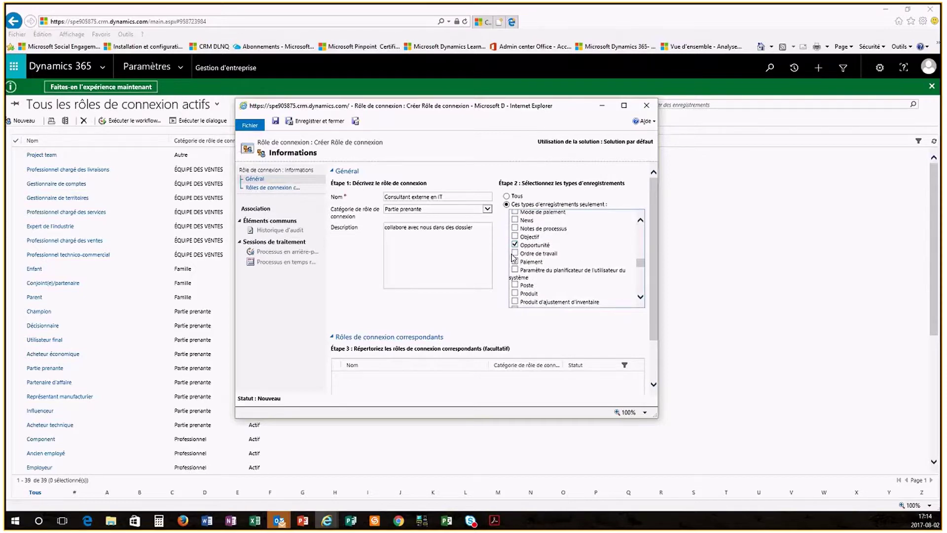
scroll(516, 266, "down", 2)
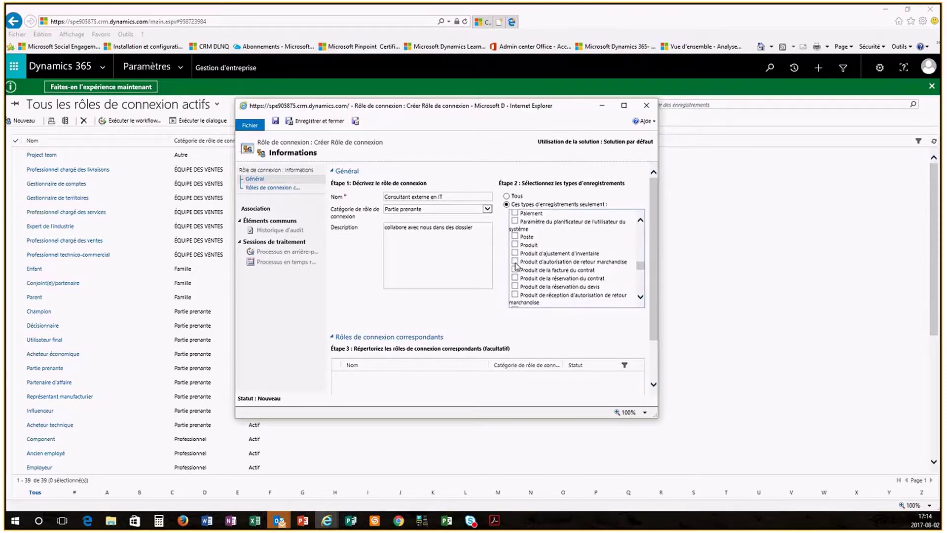
scroll(516, 267, "down", 4)
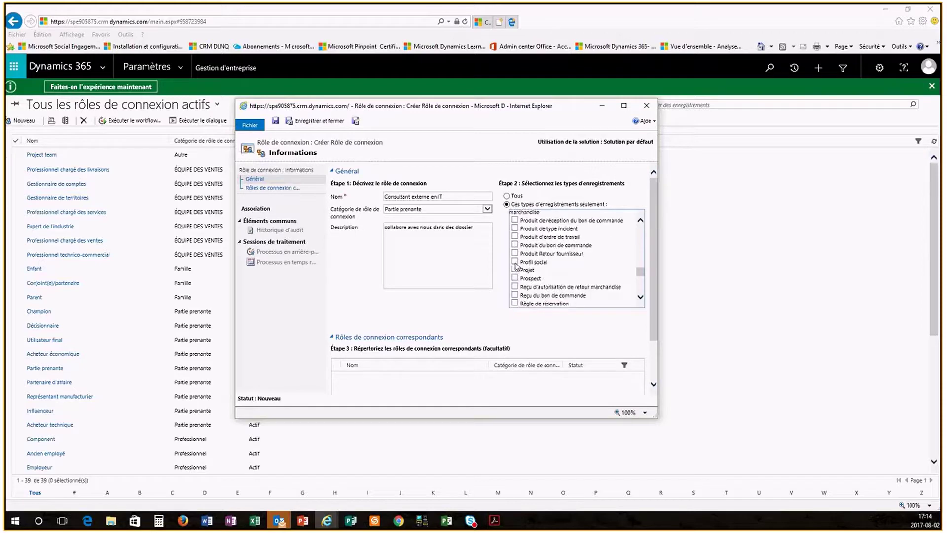
left_click(515, 277)
Check the optional corresponding connection roles section, and save and close the new connection role
scroll(486, 306, "down", 2)
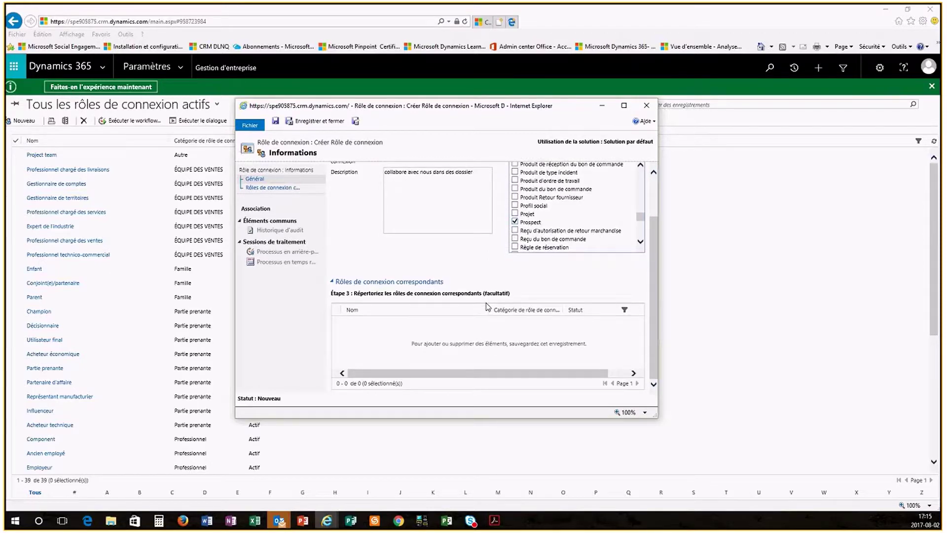
scroll(487, 306, "up", 2)
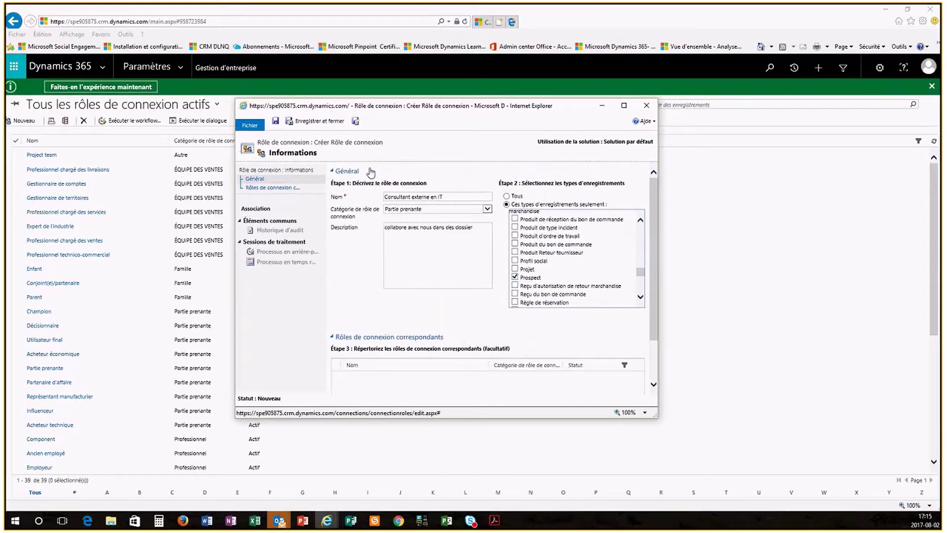
left_click(313, 125)
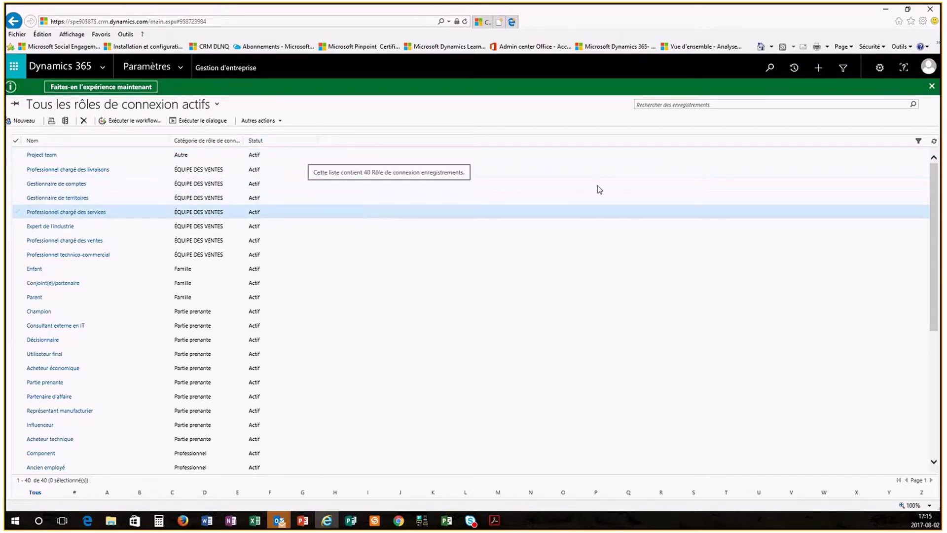
Reopen the recently viewed A. Datum account and start a new connection from it to another record
left_click(794, 69)
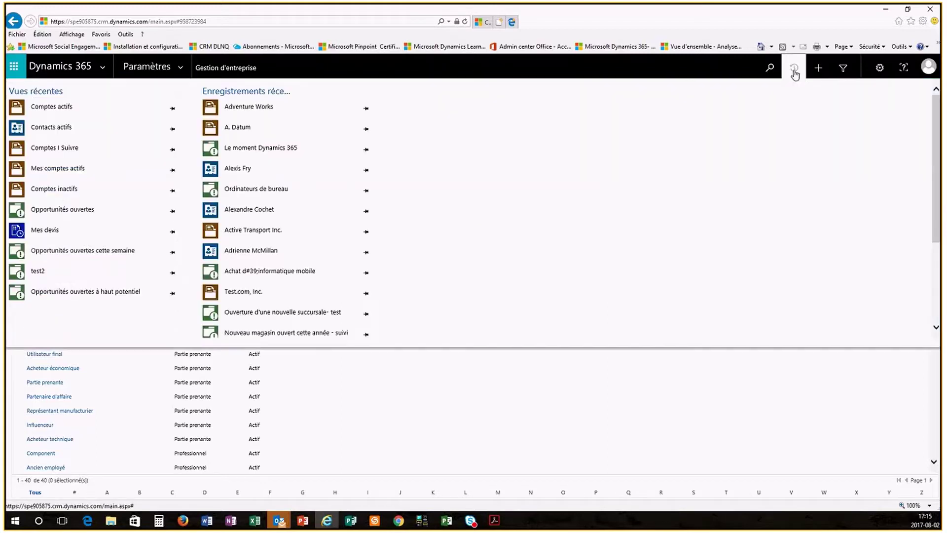
left_click(259, 131)
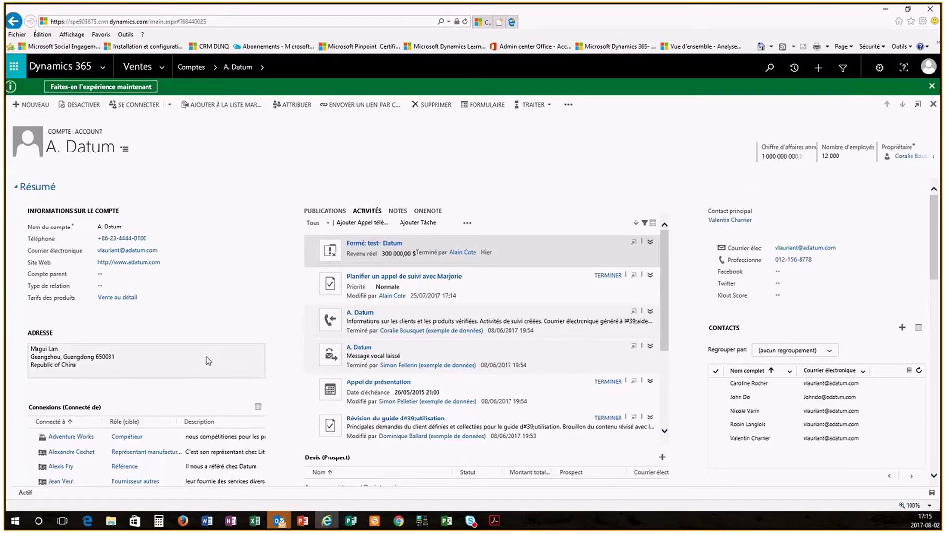
scroll(207, 363, "down", 1)
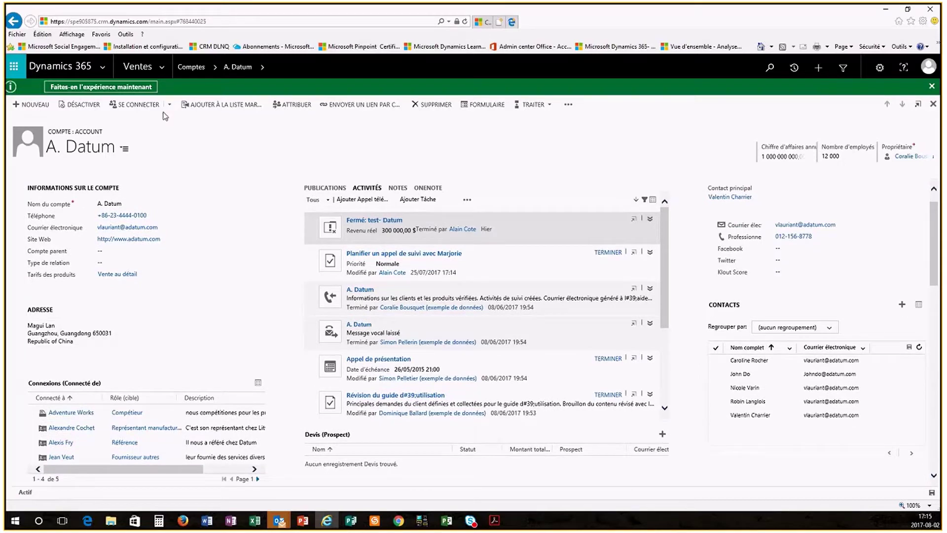
left_click(171, 105)
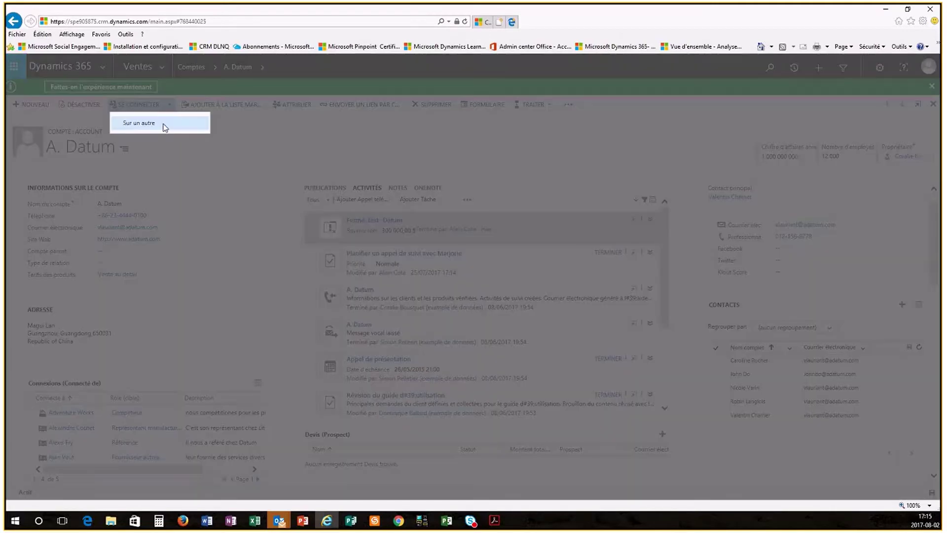
left_click(148, 129)
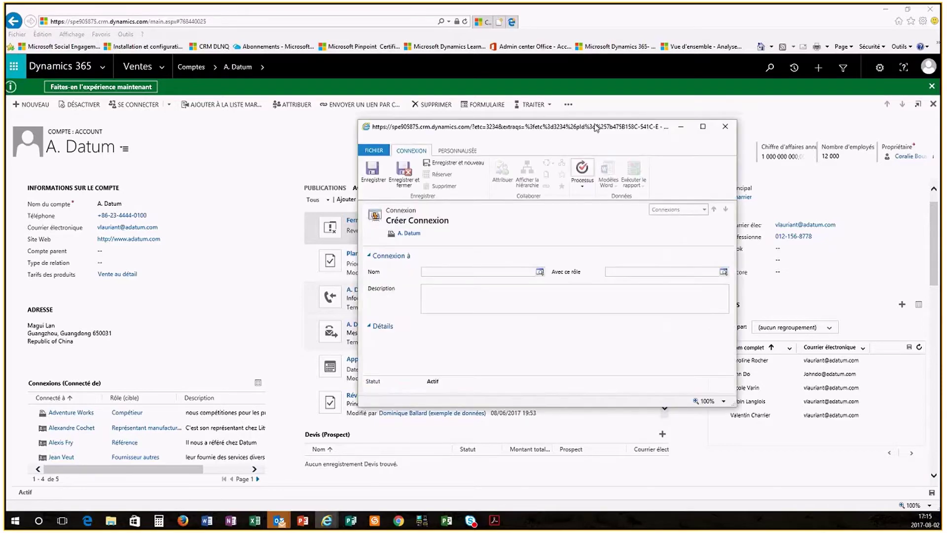
left_click_drag(596, 128, 557, 122)
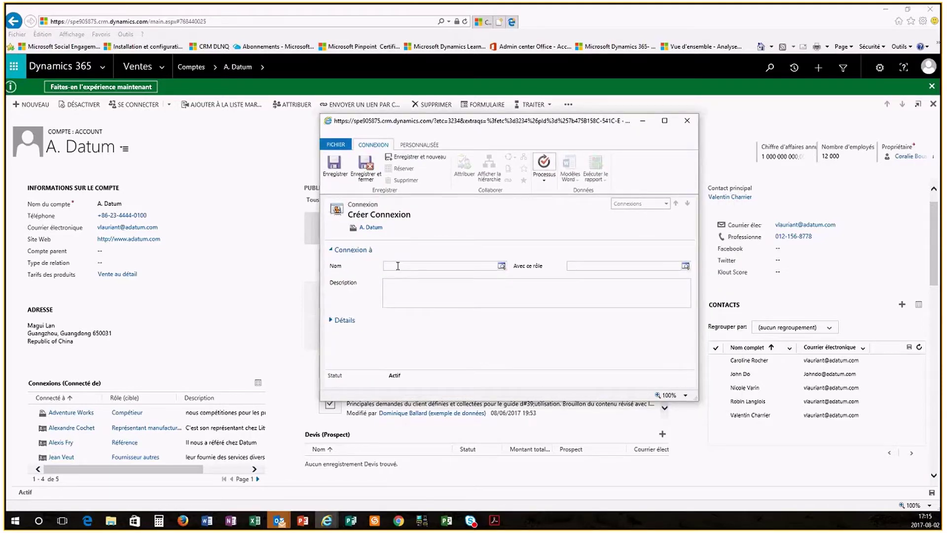
Look up the A. Datum contact by first name and set that contact record as the connected party
left_click(397, 265)
type("John")
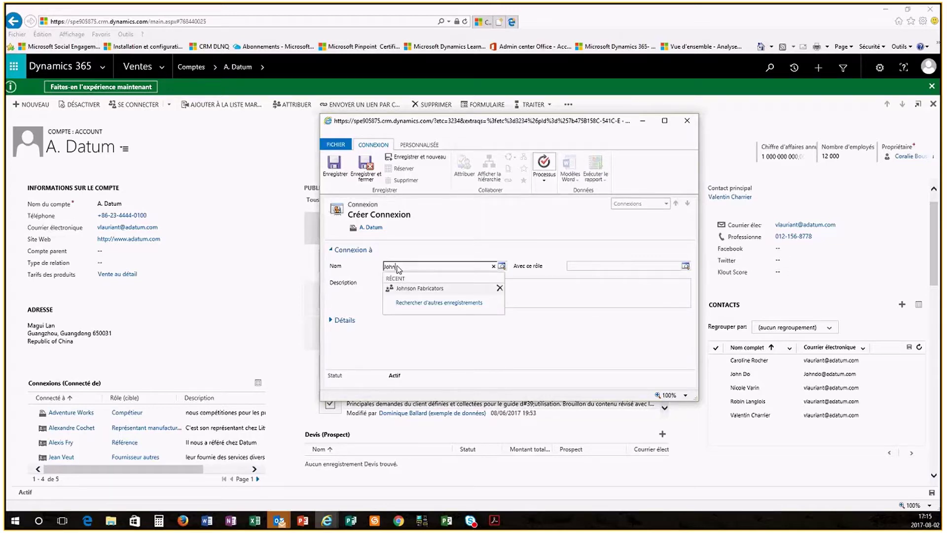
left_click(424, 302)
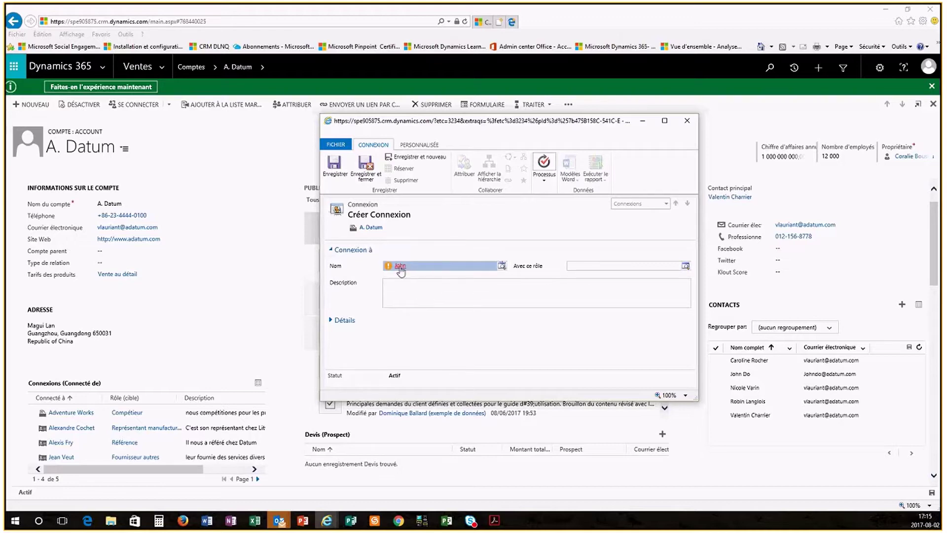
left_click(501, 266)
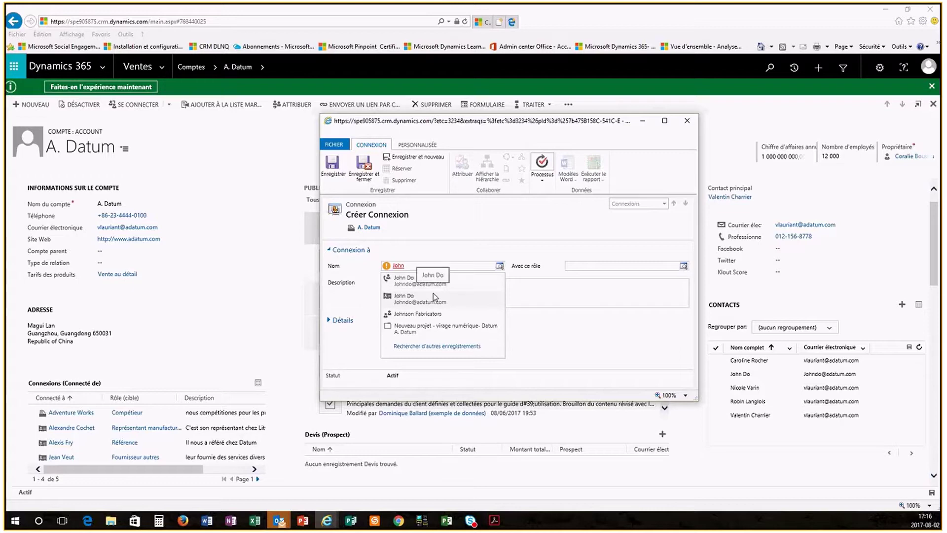
left_click(433, 296)
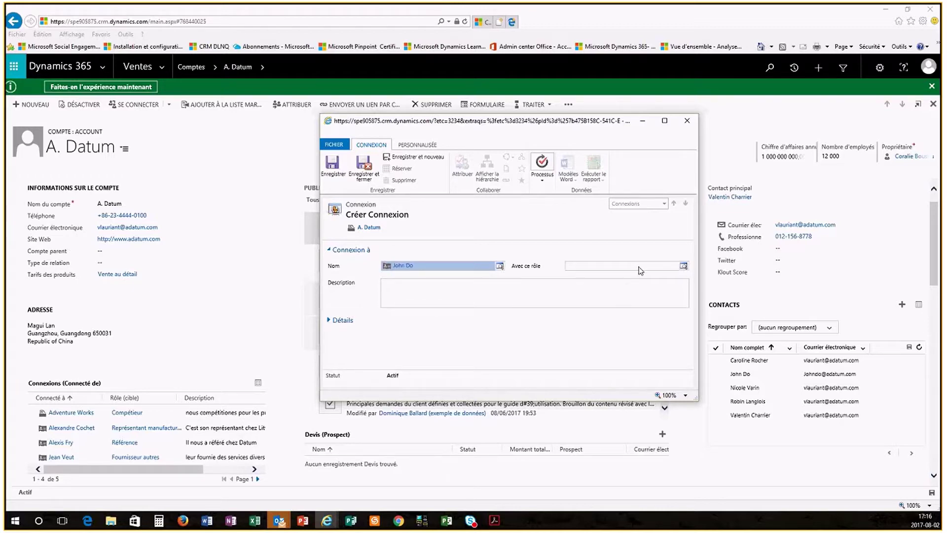
Assign the role Consultant externe en IT to the connected contact
left_click(683, 266)
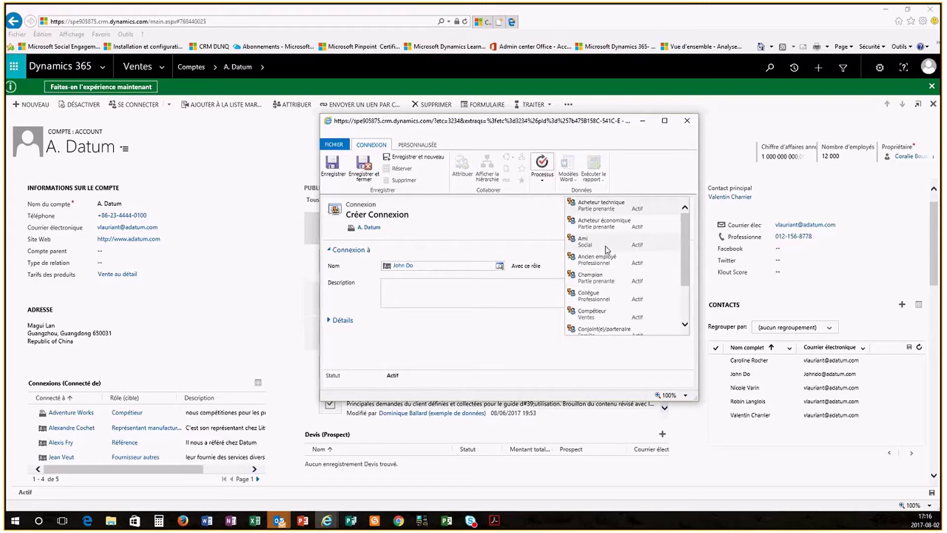
scroll(606, 249, "down", 3)
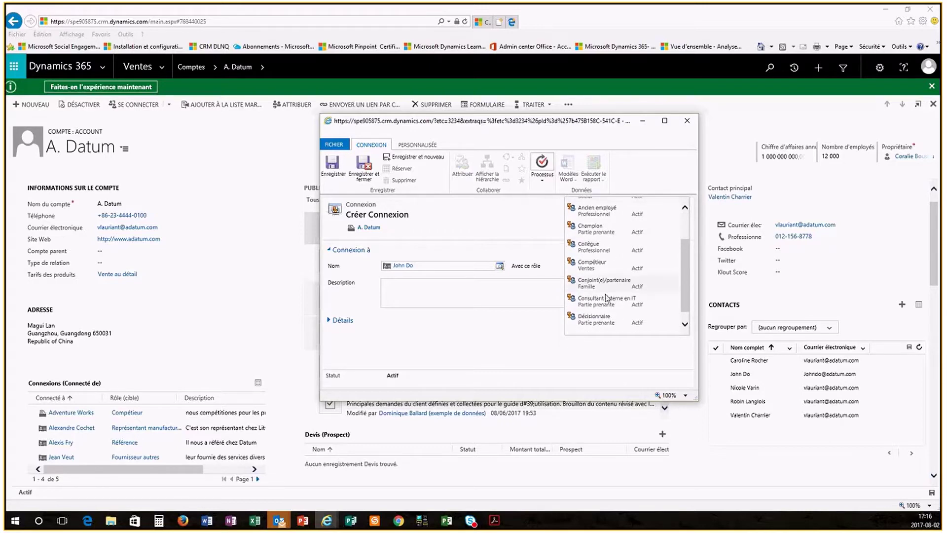
left_click(606, 298)
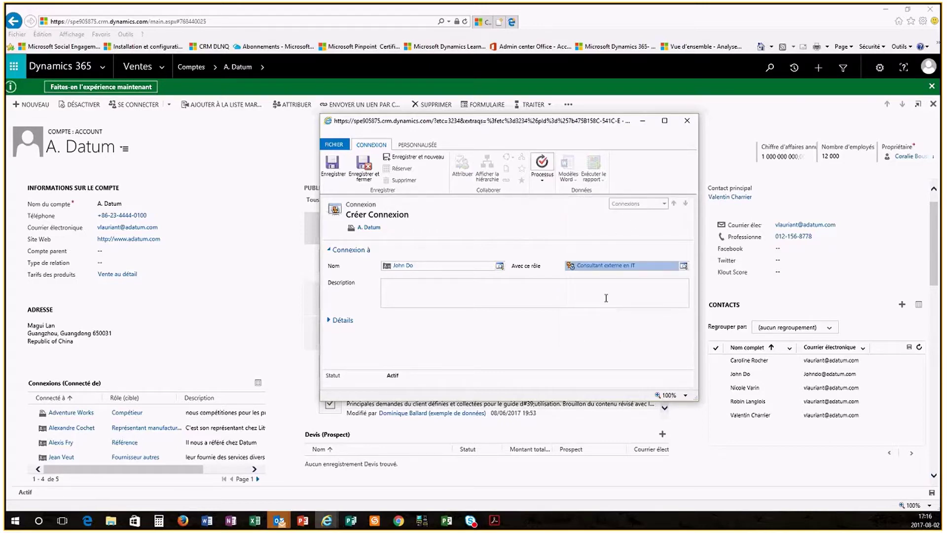
Enter "pour le projet de mise à jour technologique" as the connection's description, and save and close the connection
left_click(545, 297)
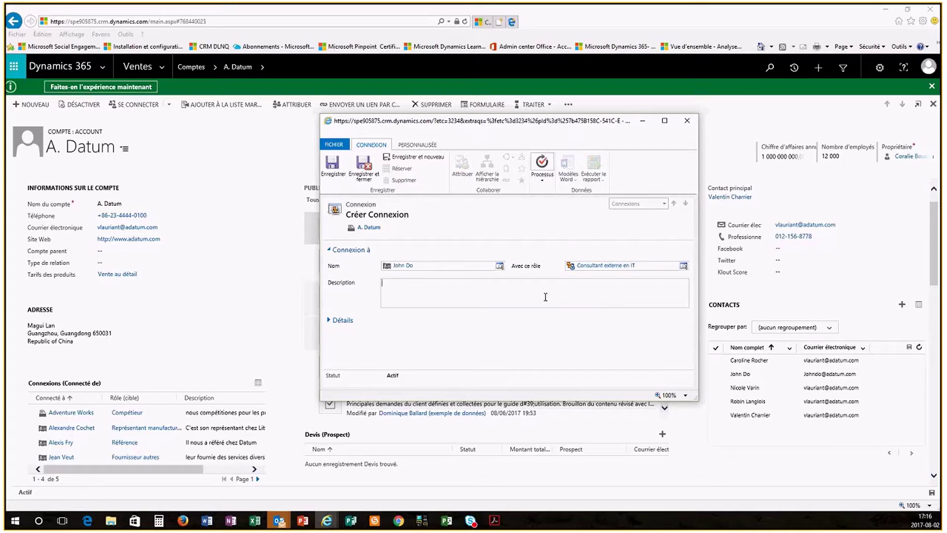
type("pour le projet d emise à jourt")
key("BackSpace")
type("technologique")
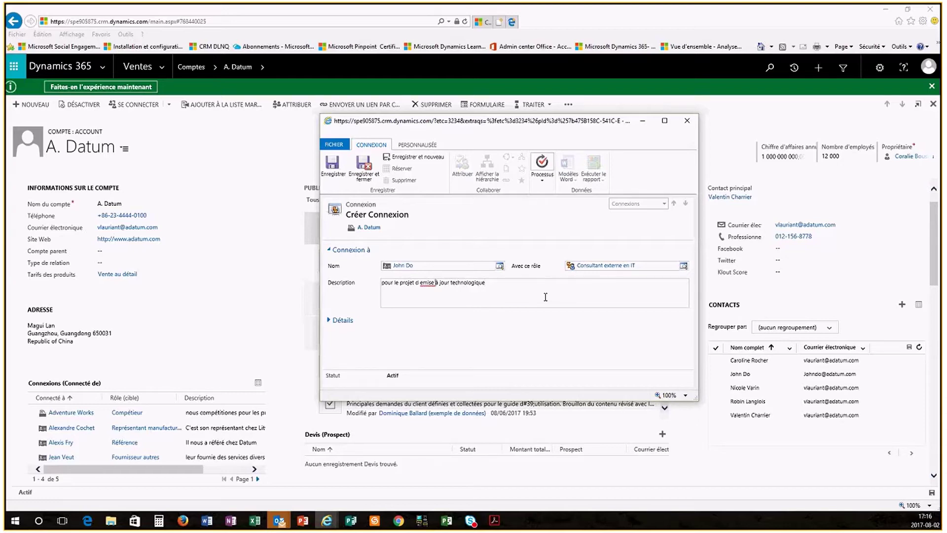
key("BackSpace")
key("Right")
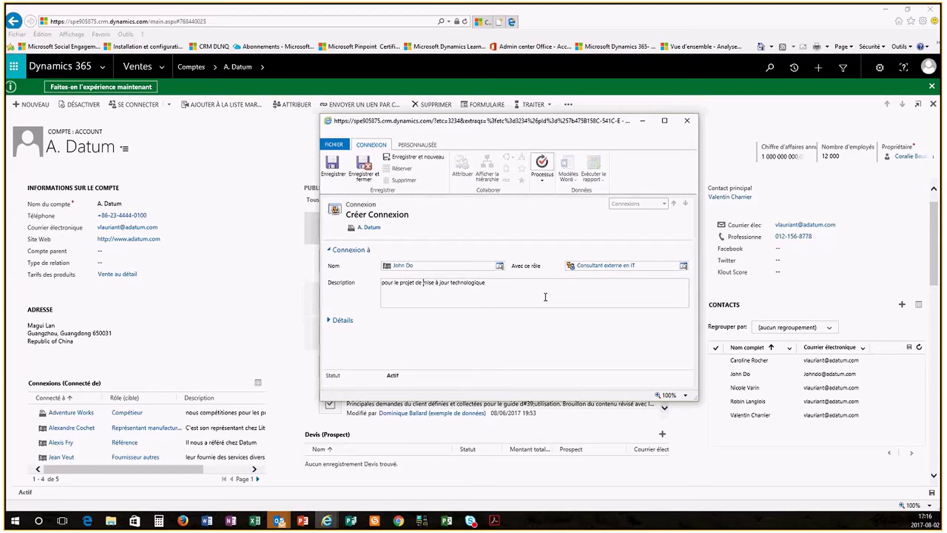
left_click(359, 166)
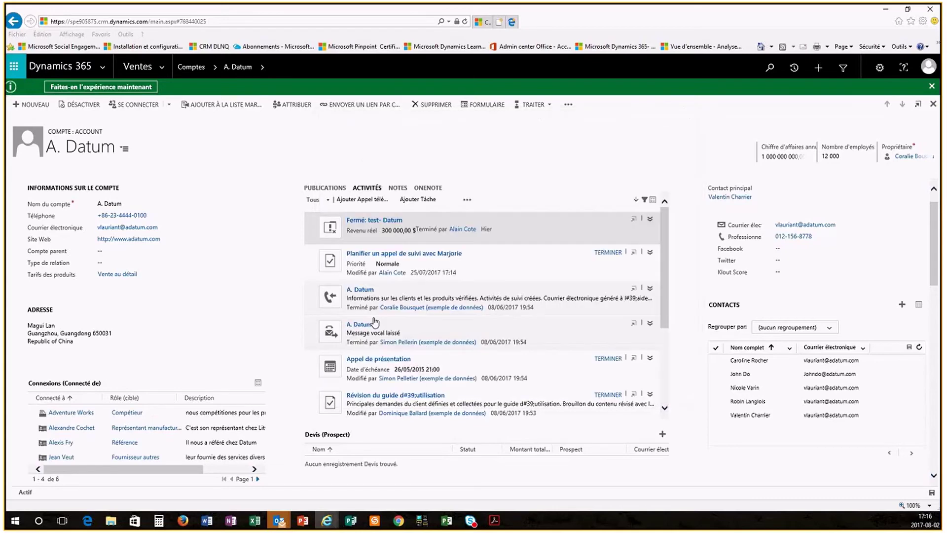
key("alt+Tab")
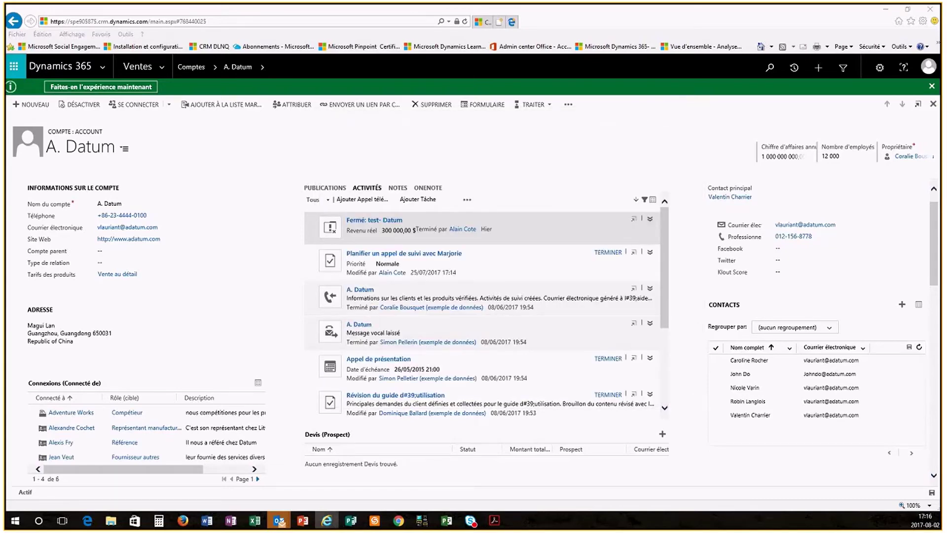